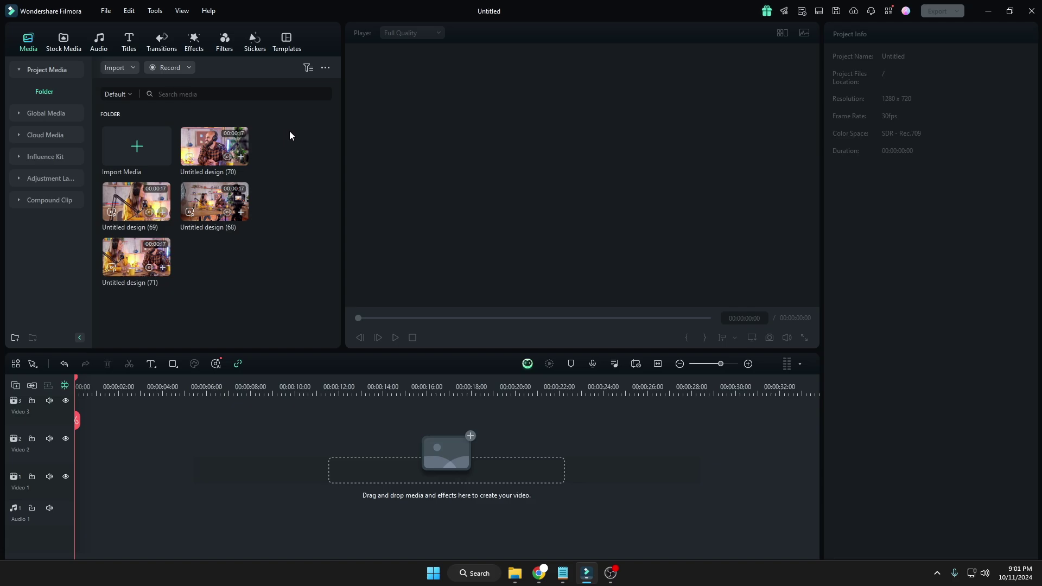
Combine the four camera clips into an audio-synced multi-camera clip named My Podcast.
{"action": "left_click_drag", "start_coordinate": [290, 136], "coordinate": [153, 264]}
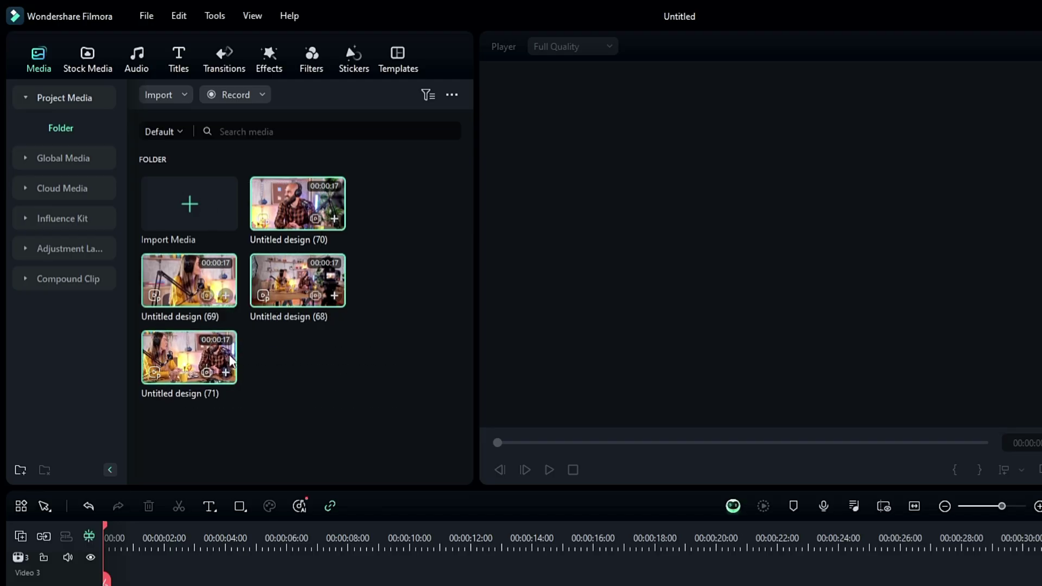
{"action": "right_click", "coordinate": [214, 223]}
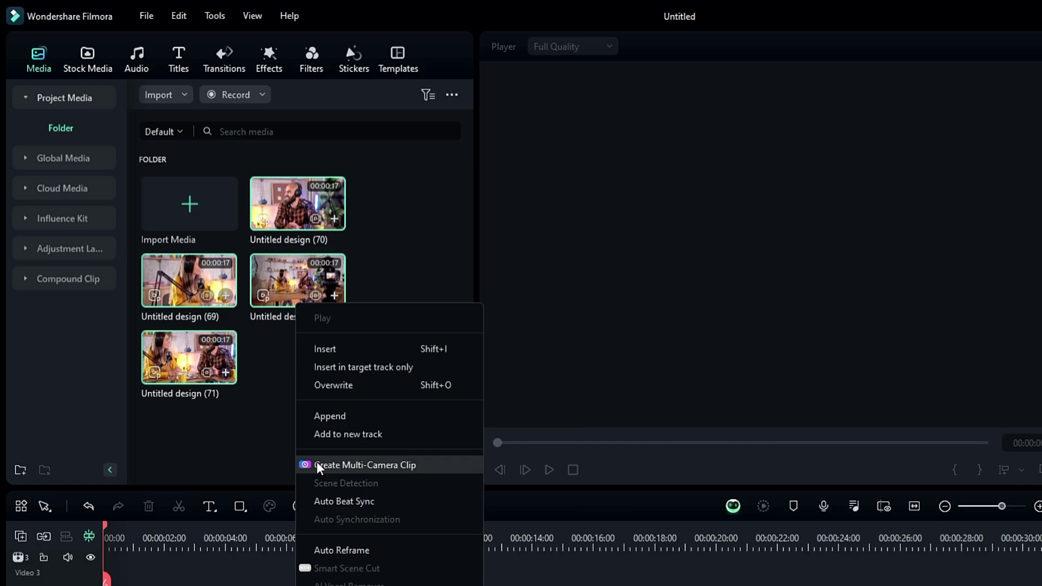
{"action": "left_click", "coordinate": [355, 470]}
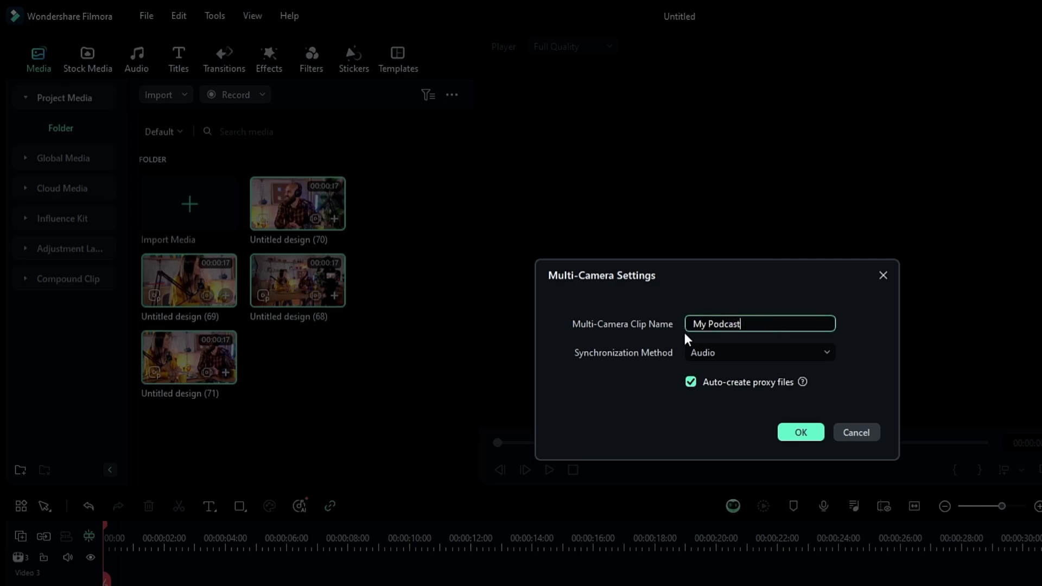
{"action": "left_click", "coordinate": [798, 354]}
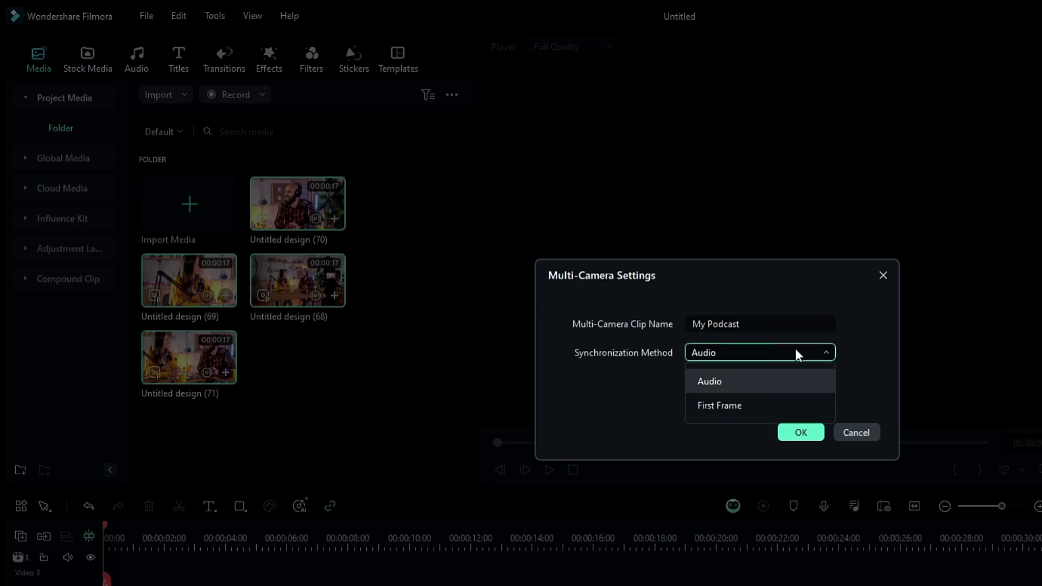
{"action": "left_click", "coordinate": [757, 363]}
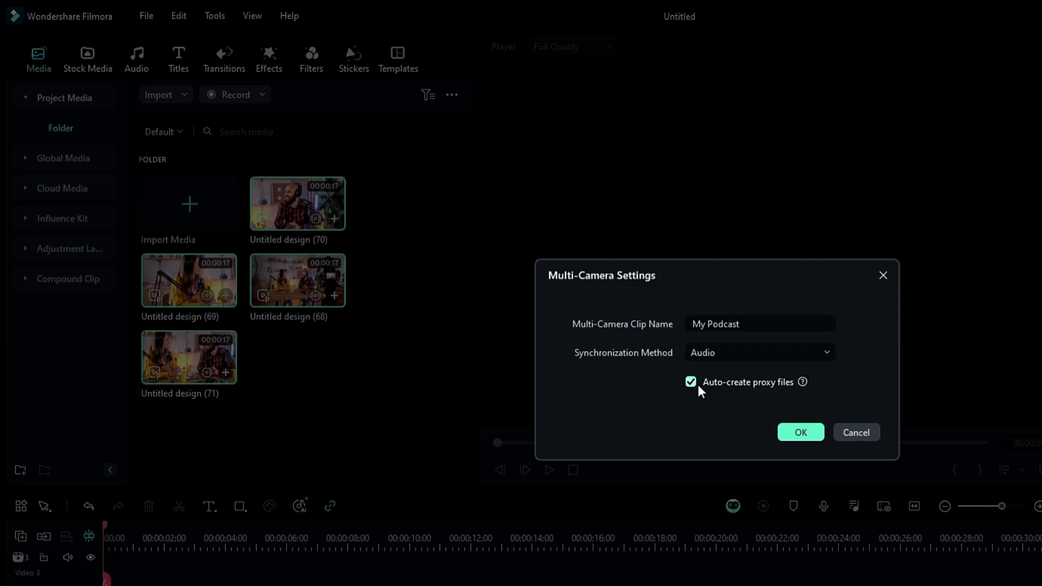
{"action": "left_click", "coordinate": [796, 430]}
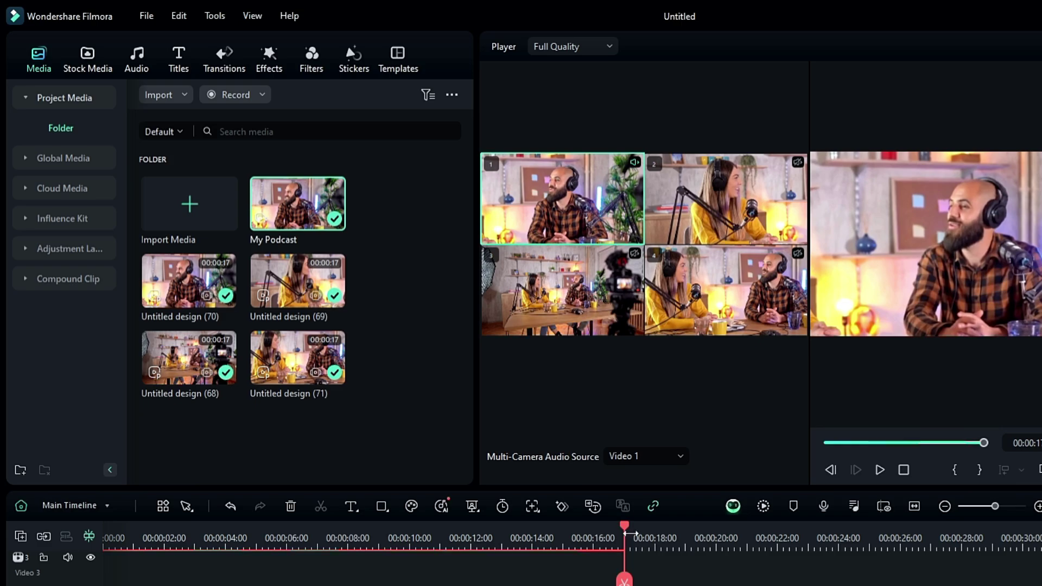
Rewind the playhead to the start and switch the multicam angle from camera 1 to camera 3's wide shot.
{"action": "left_click_drag", "start_coordinate": [627, 538], "coordinate": [70, 537]}
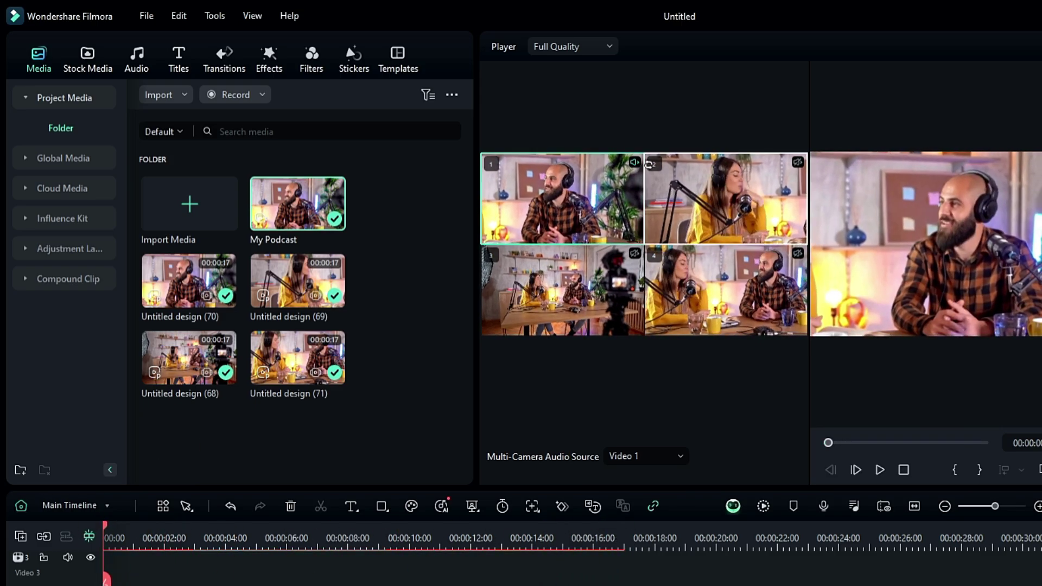
{"action": "left_click", "coordinate": [585, 230]}
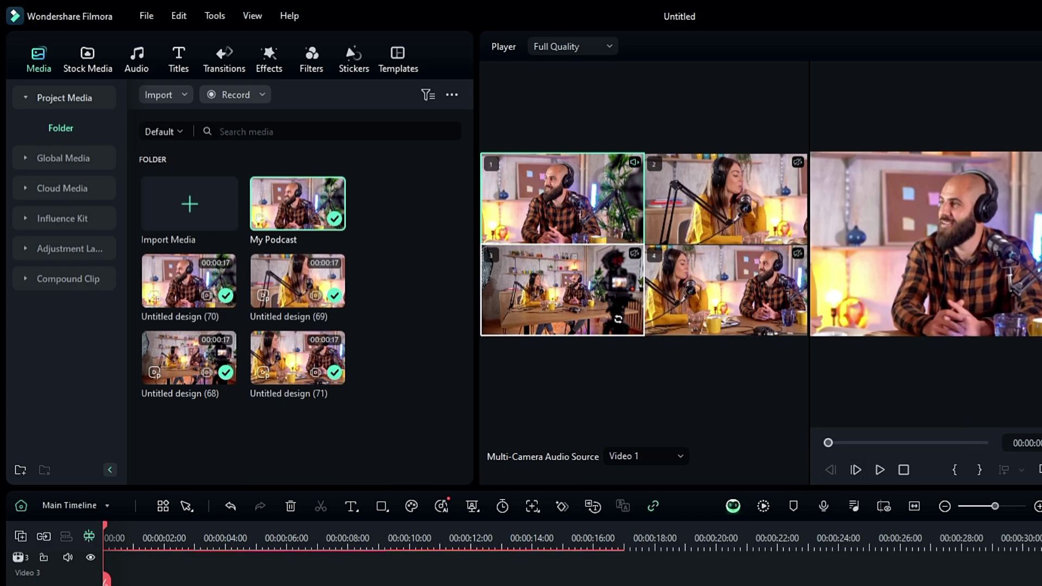
{"action": "left_click", "coordinate": [610, 315]}
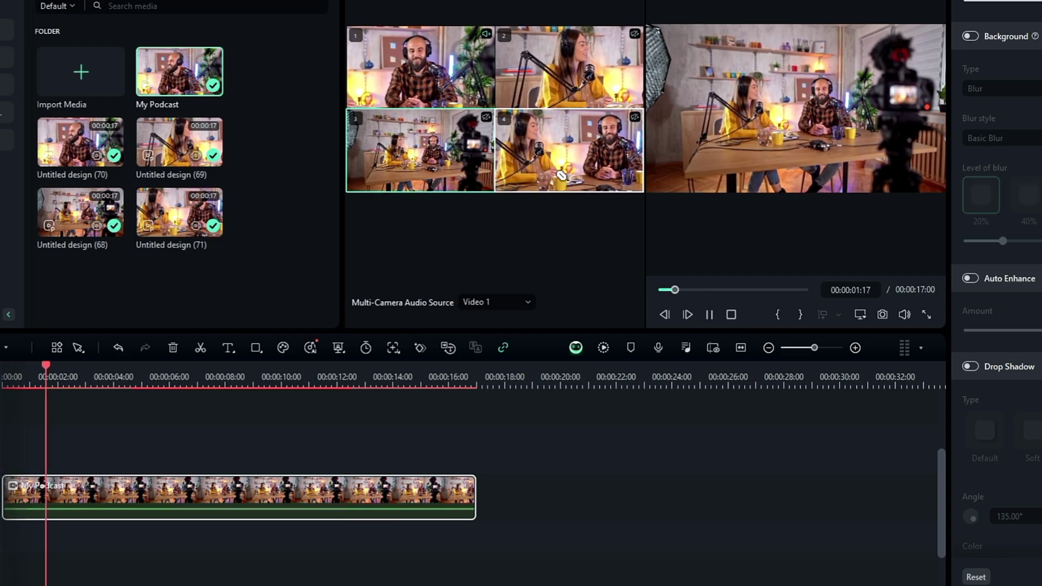
Cut the podcast during playback to camera 1, then camera 2, camera 4 and camera 3.
{"action": "left_click", "coordinate": [416, 72]}
{"action": "key", "text": "space"}
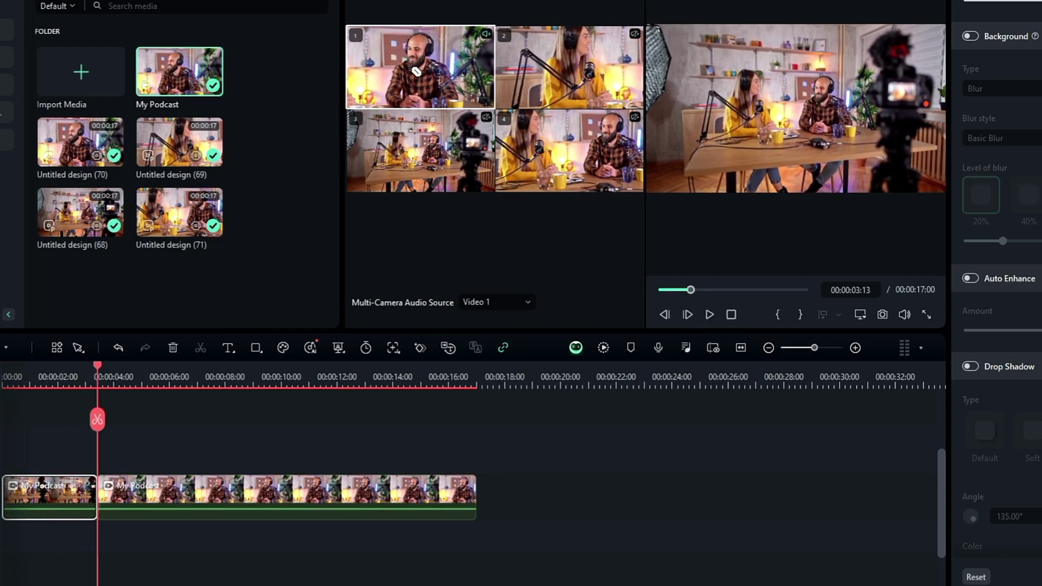
{"action": "key", "text": "space"}
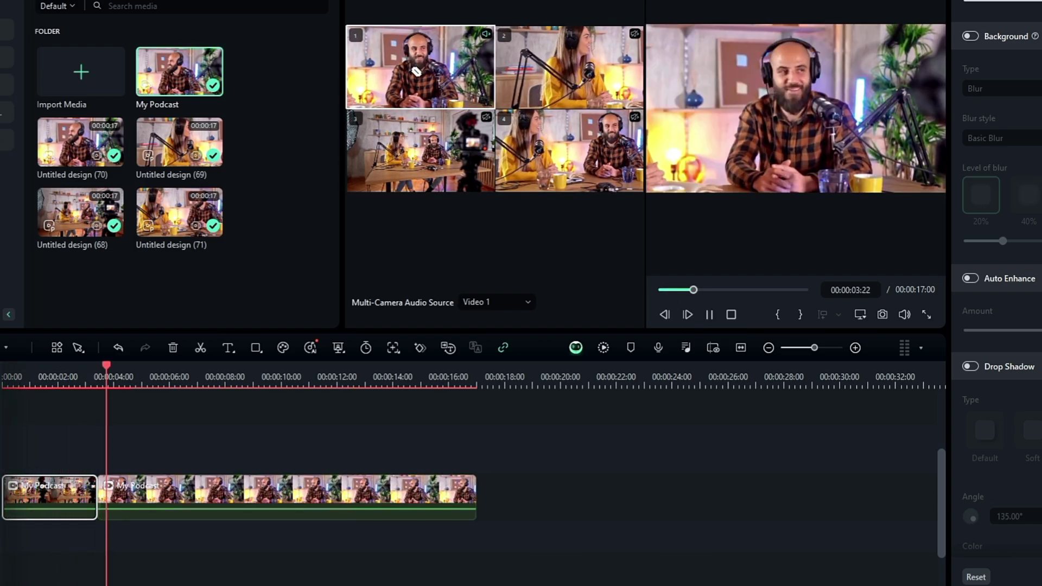
{"action": "left_click", "coordinate": [549, 54]}
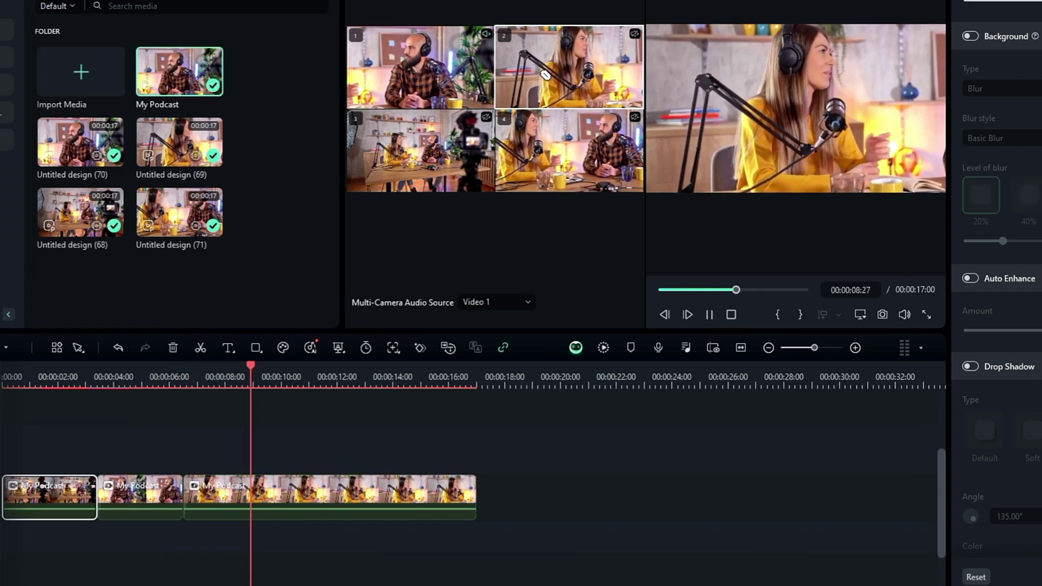
{"action": "left_click", "coordinate": [547, 139]}
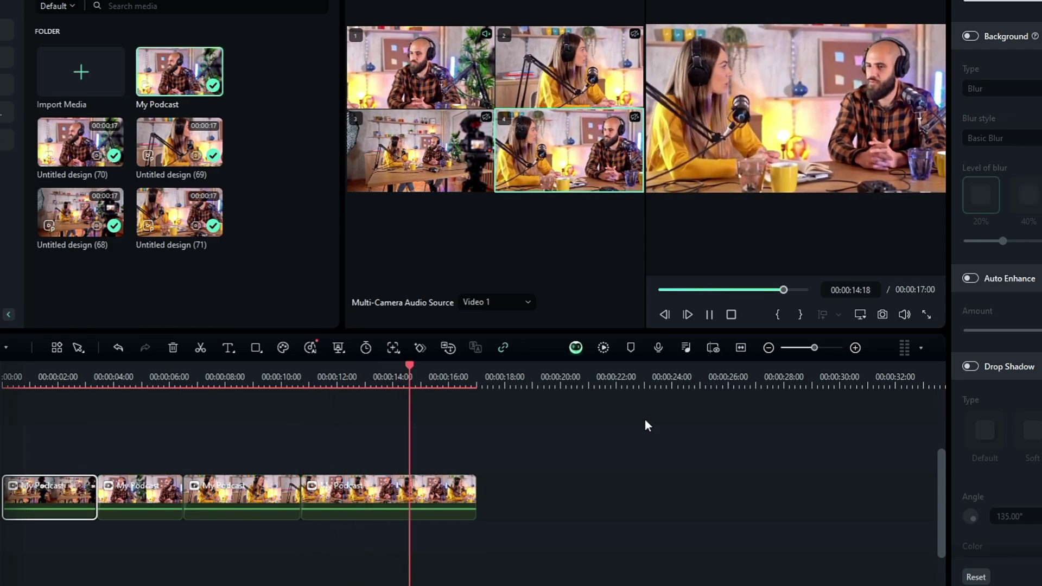
{"action": "left_click", "coordinate": [387, 144]}
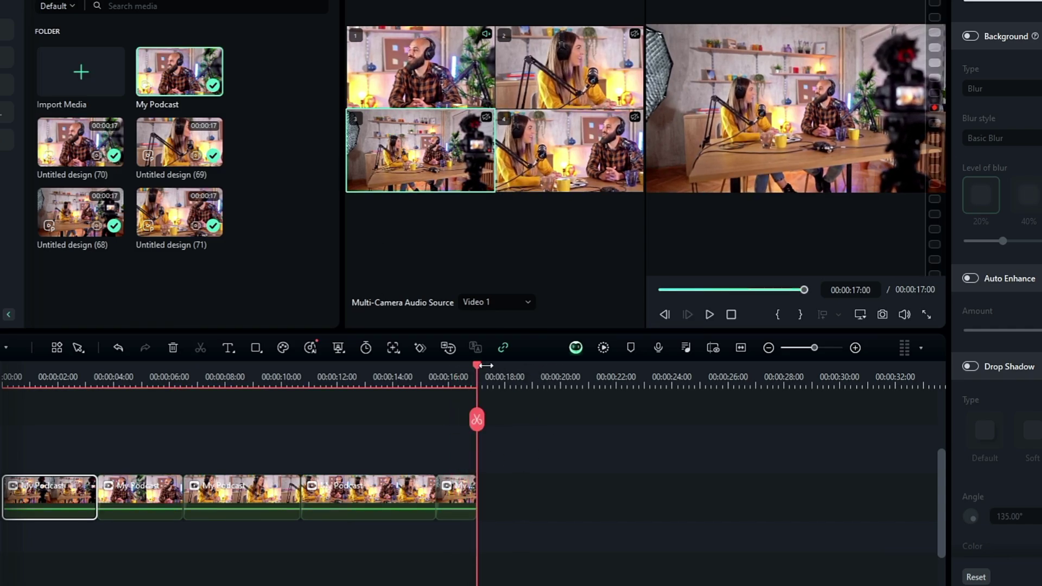
Move the playhead back to 00:00:10:20 and view the preview full screen.
{"action": "scroll", "coordinate": [478, 369], "scroll_direction": "up", "scroll_amount": 3}
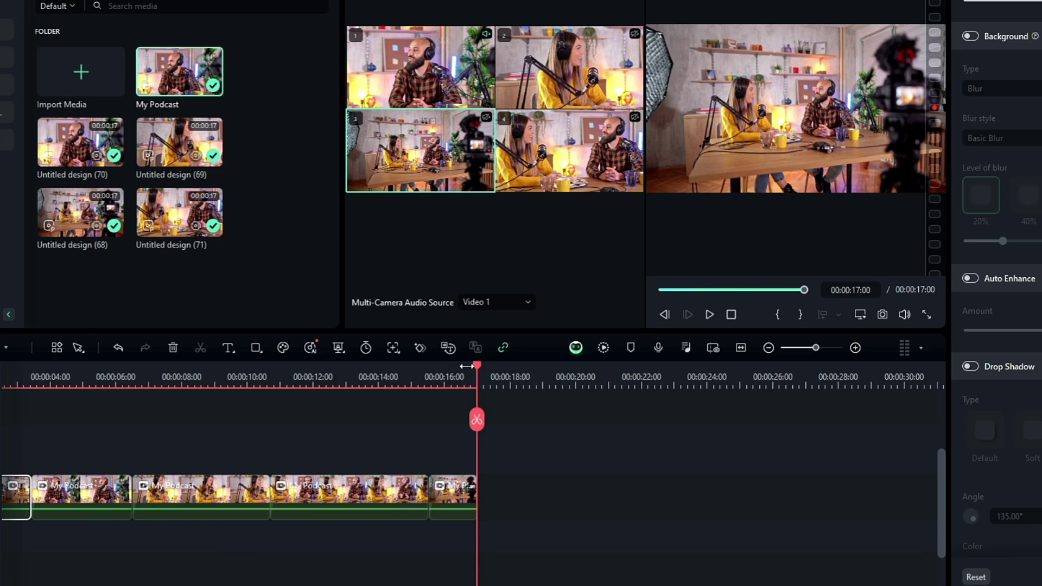
{"action": "left_click_drag", "start_coordinate": [476, 372], "coordinate": [248, 380]}
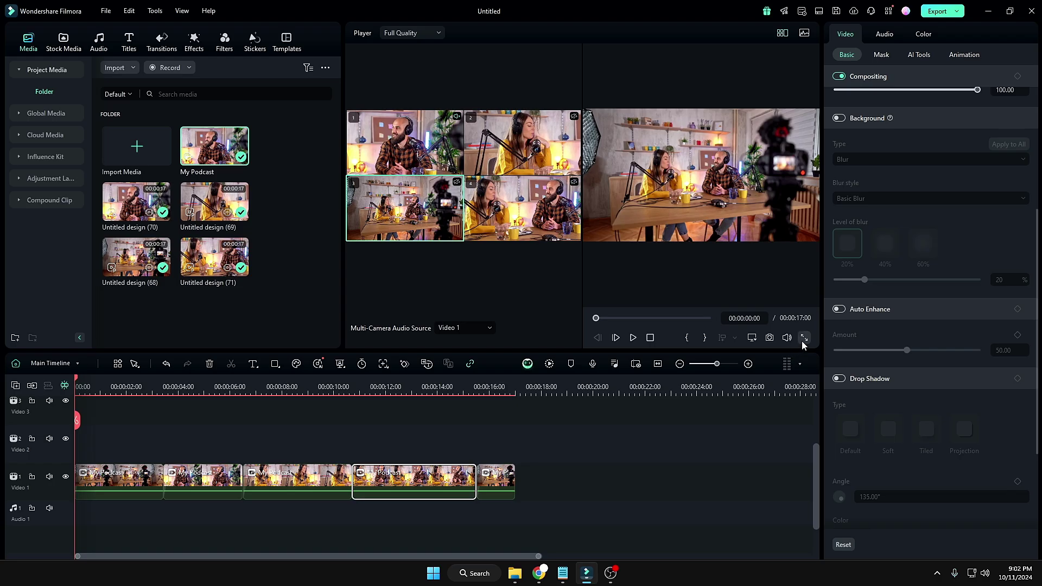
{"action": "left_click", "coordinate": [926, 315]}
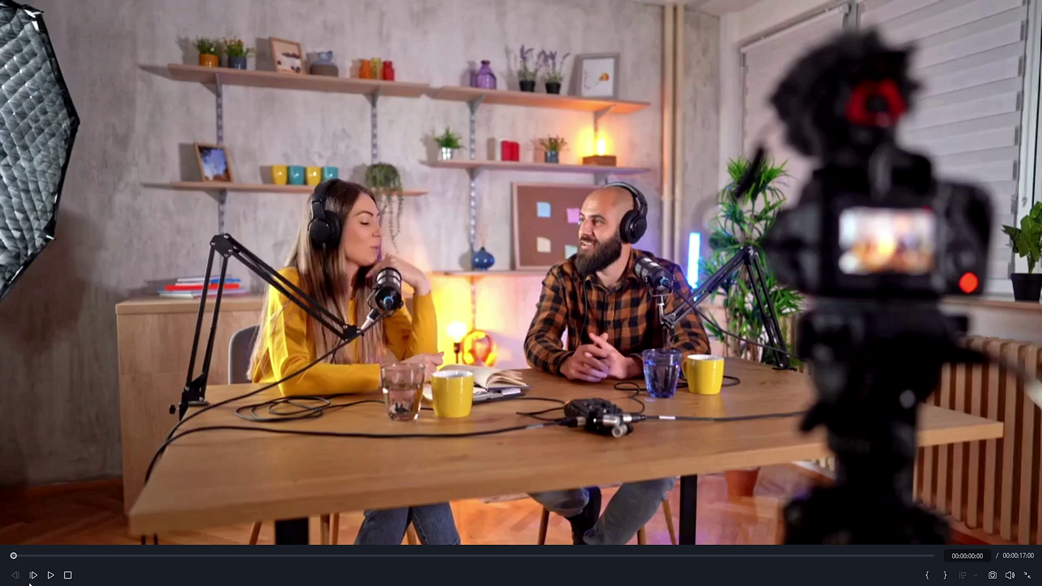
Play the multicam edit full screen, then select every segment on Video 1 and delete them.
{"action": "left_click", "coordinate": [50, 576]}
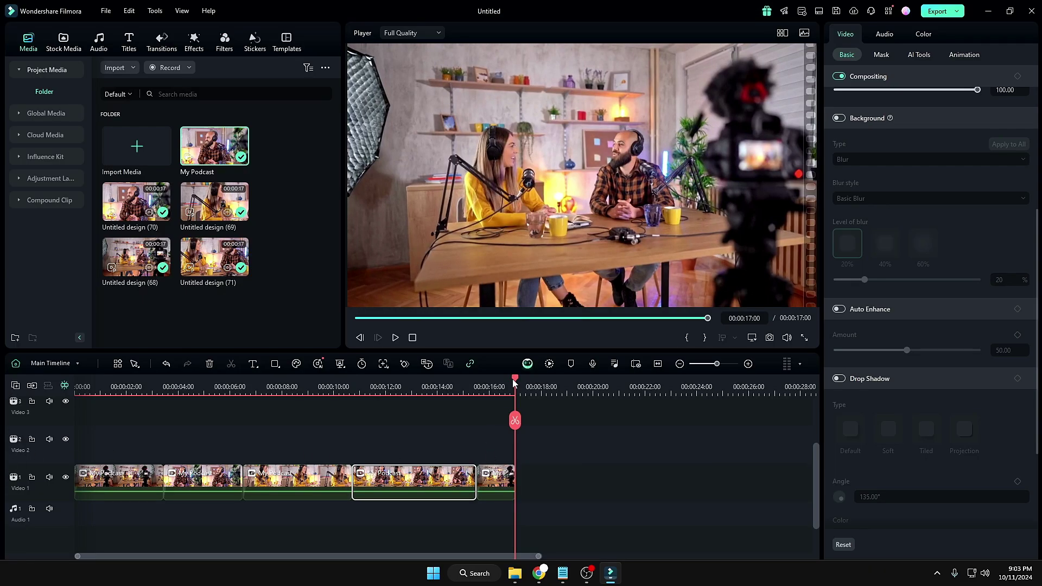
{"action": "left_click", "coordinate": [425, 387]}
{"action": "left_click_drag", "start_coordinate": [478, 478], "coordinate": [473, 475]}
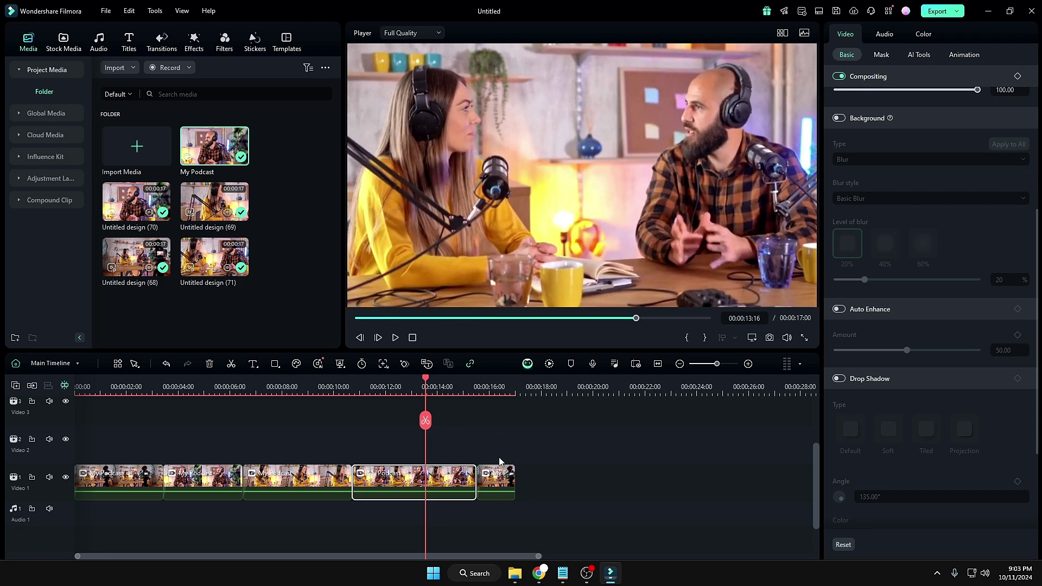
{"action": "left_click_drag", "start_coordinate": [554, 444], "coordinate": [75, 505]}
{"action": "key", "text": "Delete"}
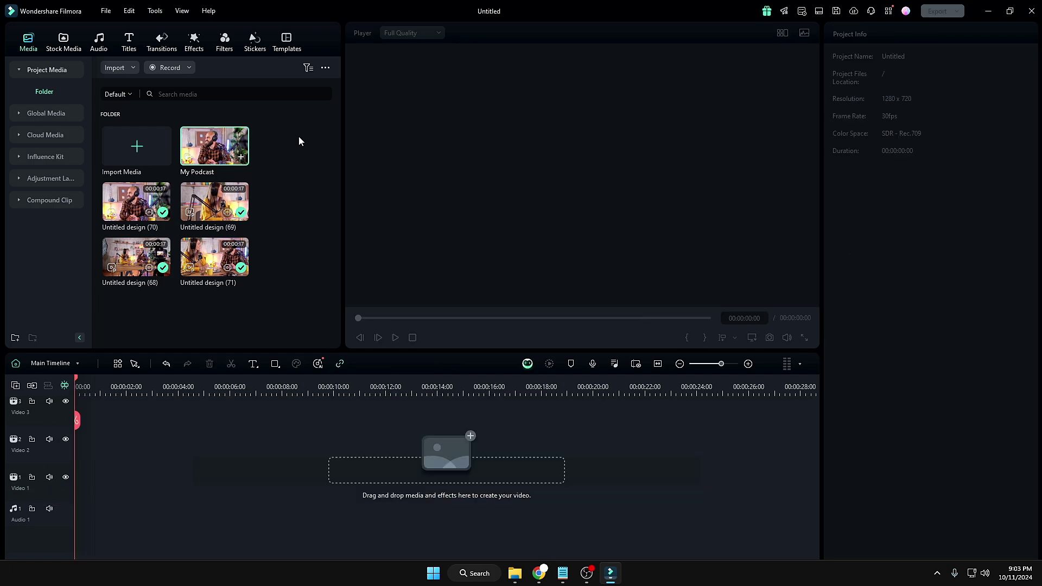
Select the podcast camera clips in the media library, leaving My Podcast unselected.
{"action": "left_click", "coordinate": [296, 145]}
{"action": "left_click_drag", "start_coordinate": [280, 167], "coordinate": [119, 285]}
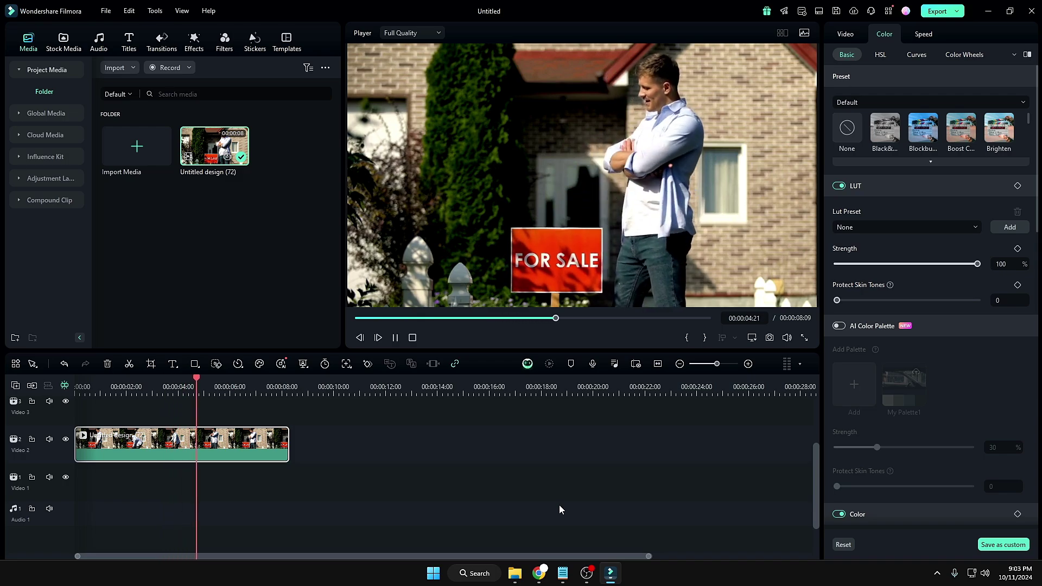
Stop playback, rewind the FOR SALE clip to its first frame, and browse its Video AI Tools to Planar Tracking.
{"action": "key", "text": "space"}
{"action": "left_click_drag", "start_coordinate": [216, 383], "coordinate": [76, 386]}
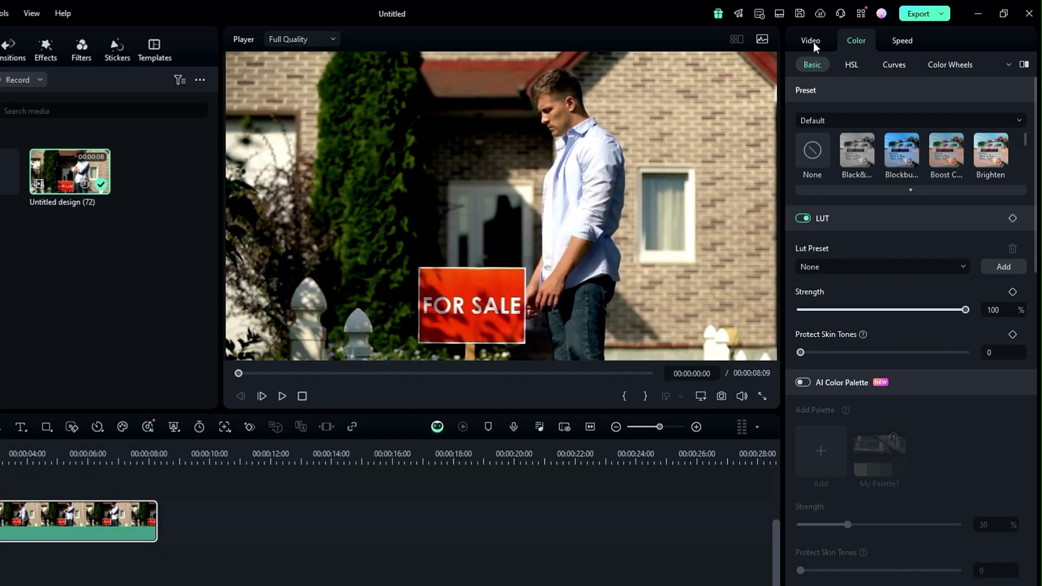
{"action": "left_click", "coordinate": [812, 41]}
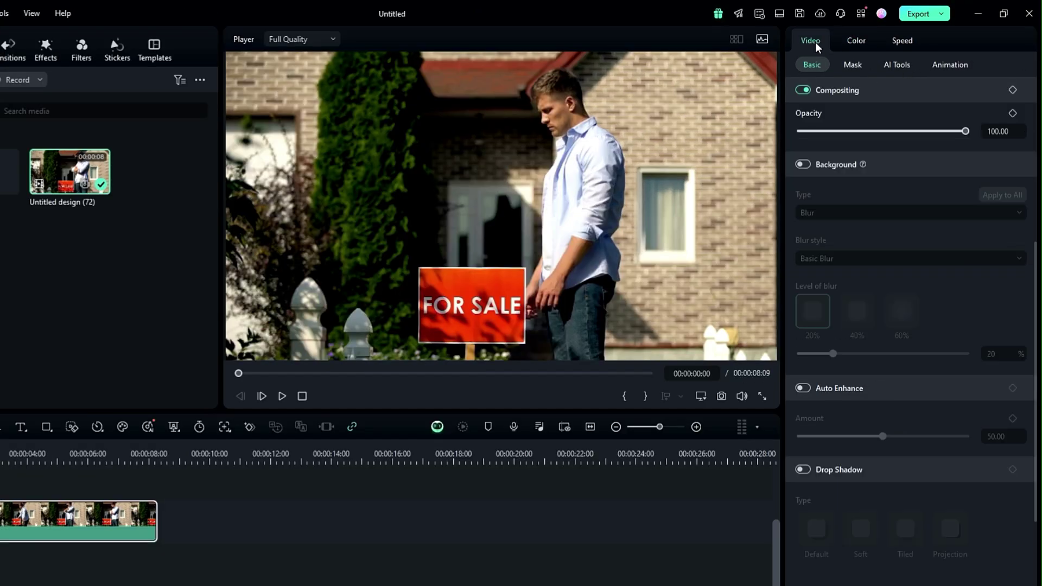
{"action": "left_click", "coordinate": [888, 63]}
{"action": "scroll", "coordinate": [827, 262], "scroll_direction": "down", "scroll_amount": 2}
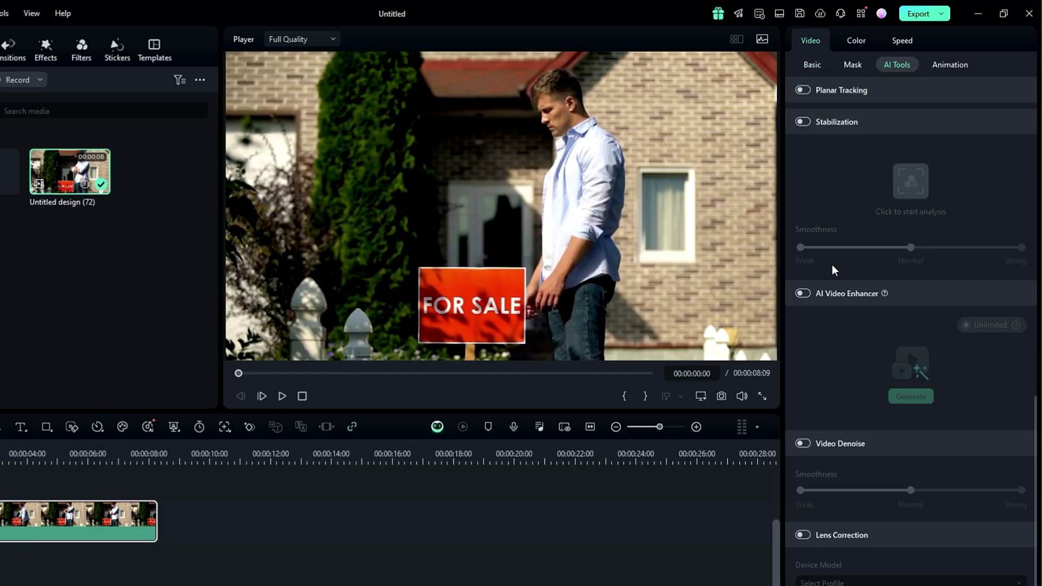
{"action": "scroll", "coordinate": [833, 266], "scroll_direction": "down", "scroll_amount": 1}
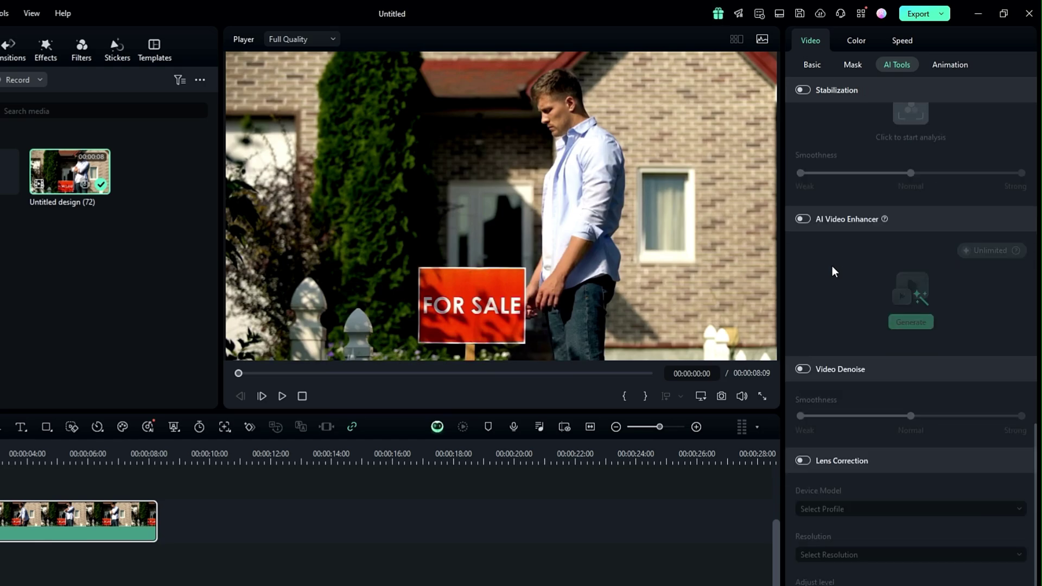
{"action": "scroll", "coordinate": [832, 266], "scroll_direction": "up", "scroll_amount": 4}
{"action": "scroll", "coordinate": [832, 268], "scroll_direction": "up", "scroll_amount": 2}
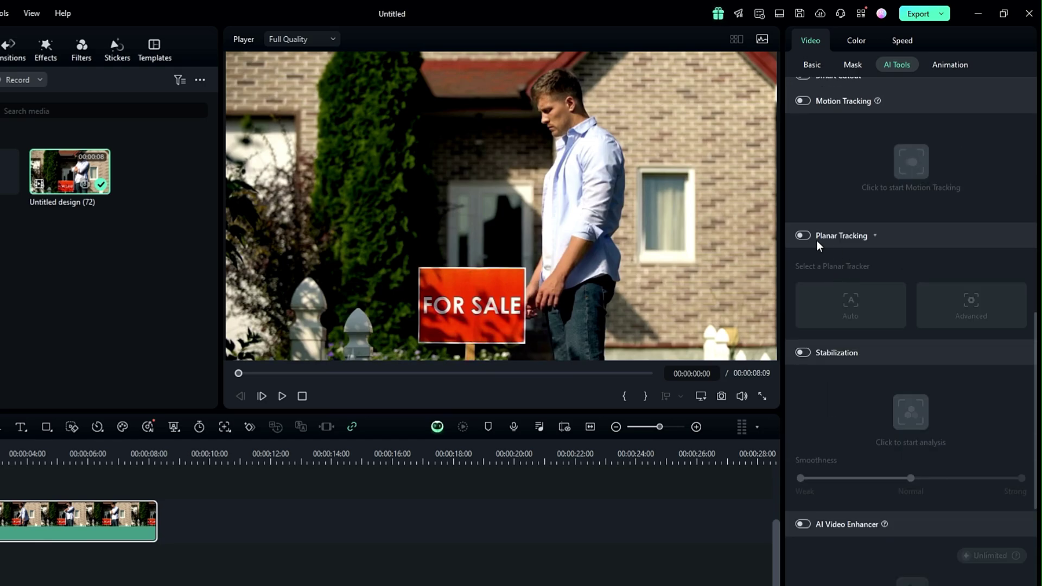
{"action": "scroll", "coordinate": [805, 235], "scroll_direction": "up", "scroll_amount": 3}
{"action": "scroll", "coordinate": [812, 238], "scroll_direction": "down", "scroll_amount": 1}
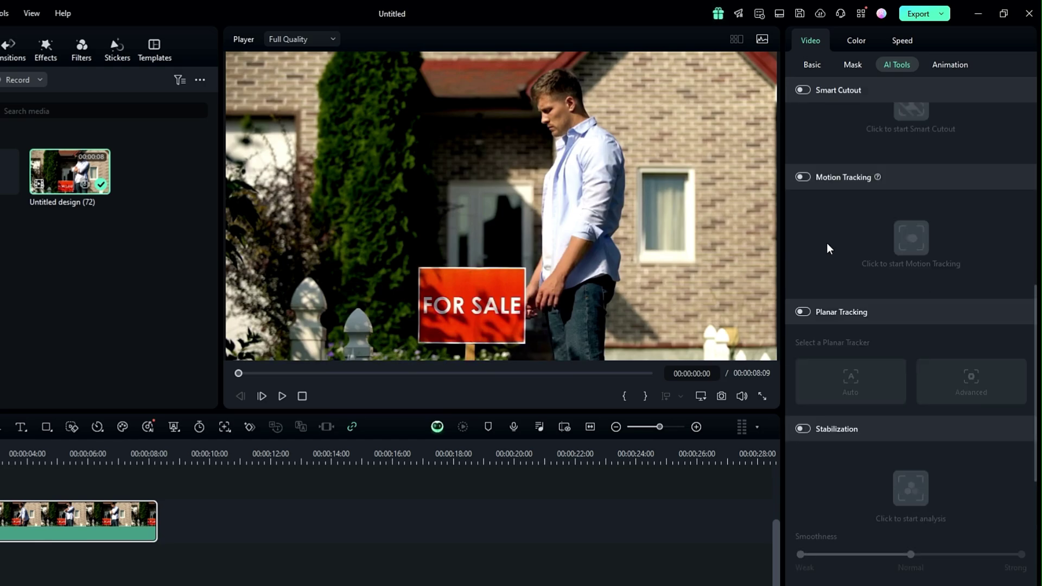
Turn on advanced Planar Tracking and fit its box tightly around the FOR SALE sign.
{"action": "left_click", "coordinate": [803, 312]}
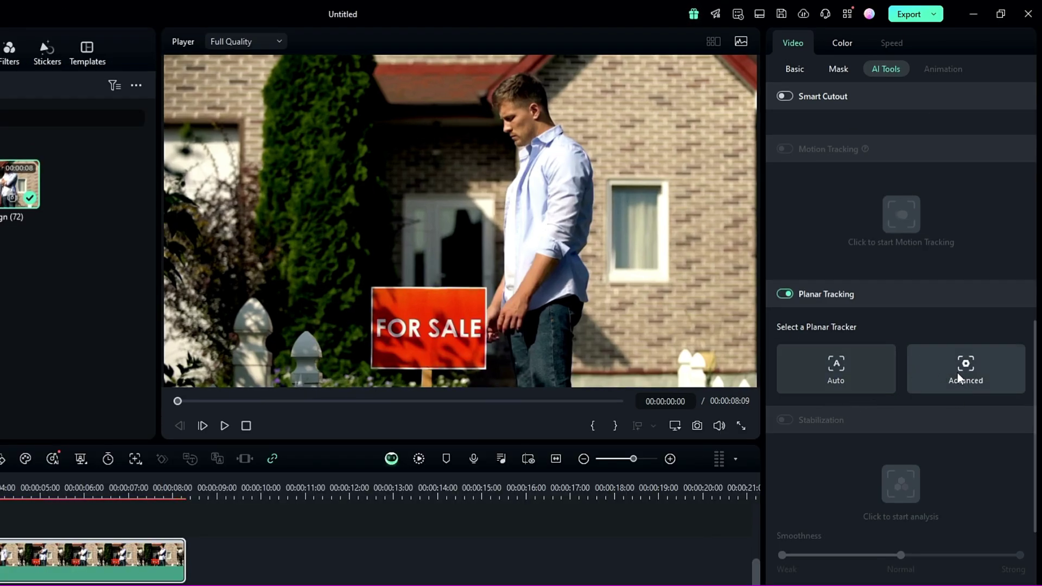
{"action": "left_click", "coordinate": [958, 374]}
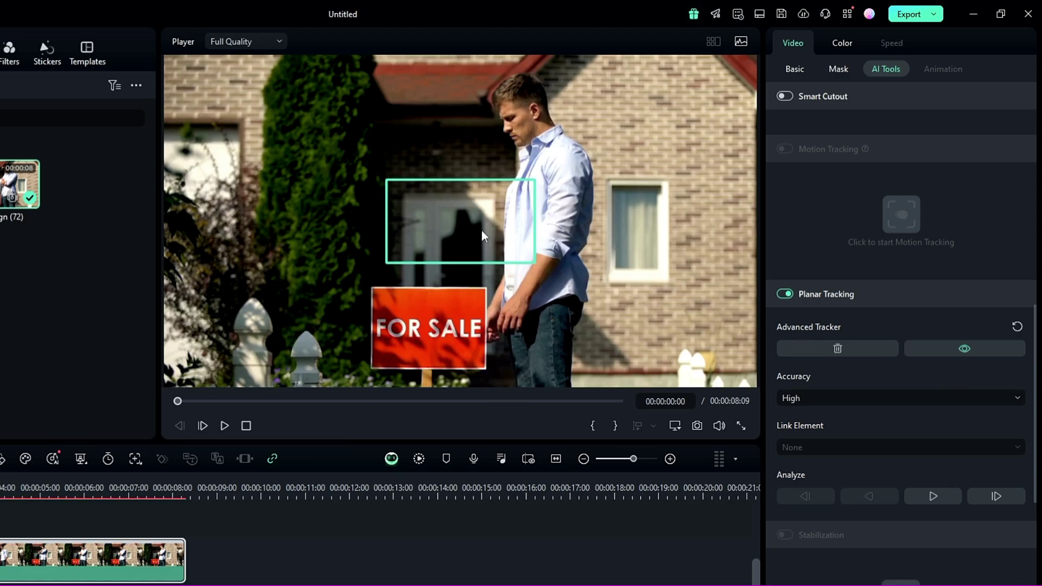
{"action": "left_click_drag", "start_coordinate": [481, 234], "coordinate": [468, 339]}
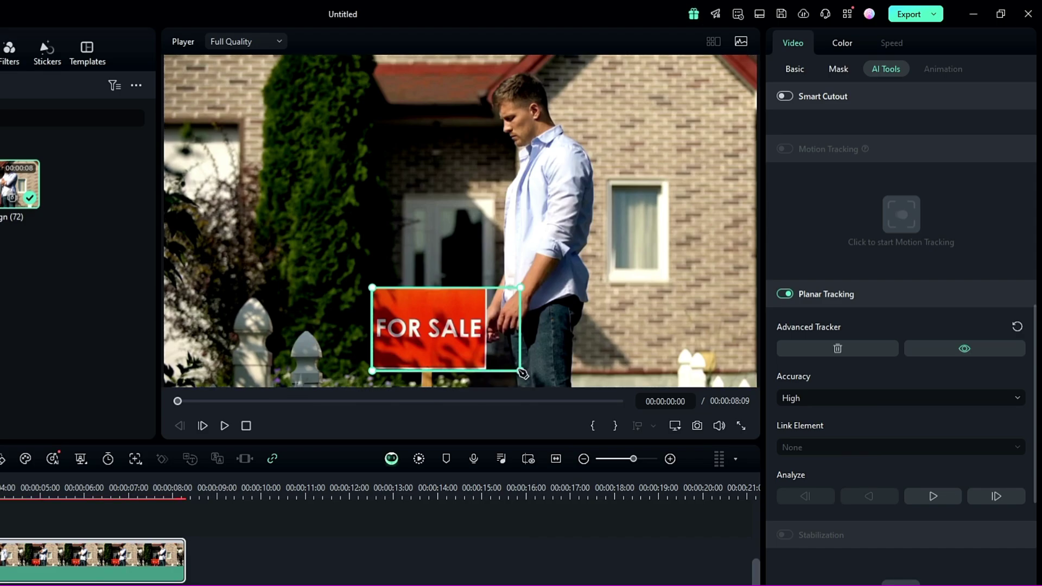
{"action": "left_click_drag", "start_coordinate": [521, 372], "coordinate": [486, 369]}
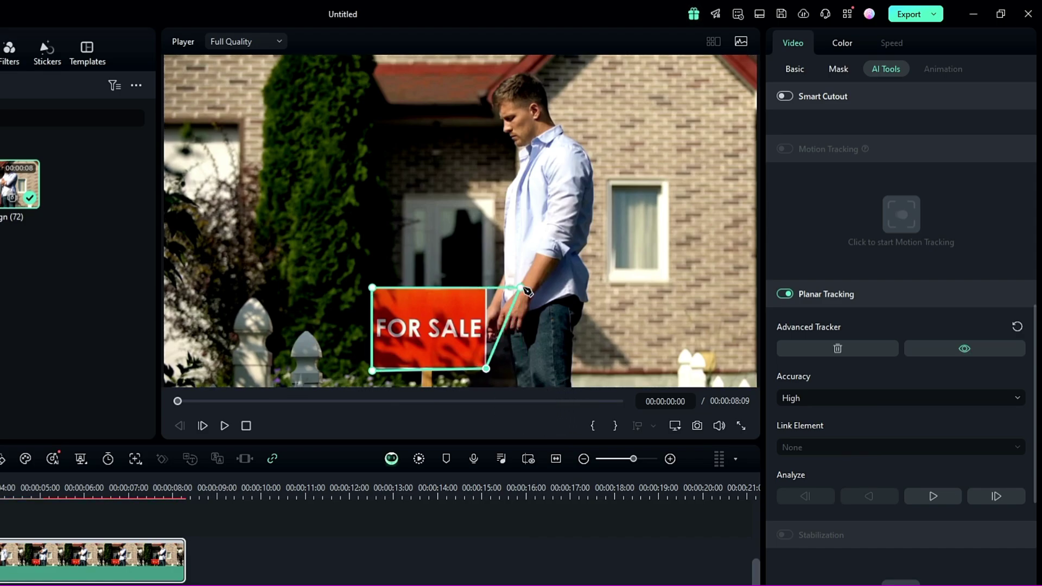
{"action": "left_click_drag", "start_coordinate": [523, 293], "coordinate": [484, 289]}
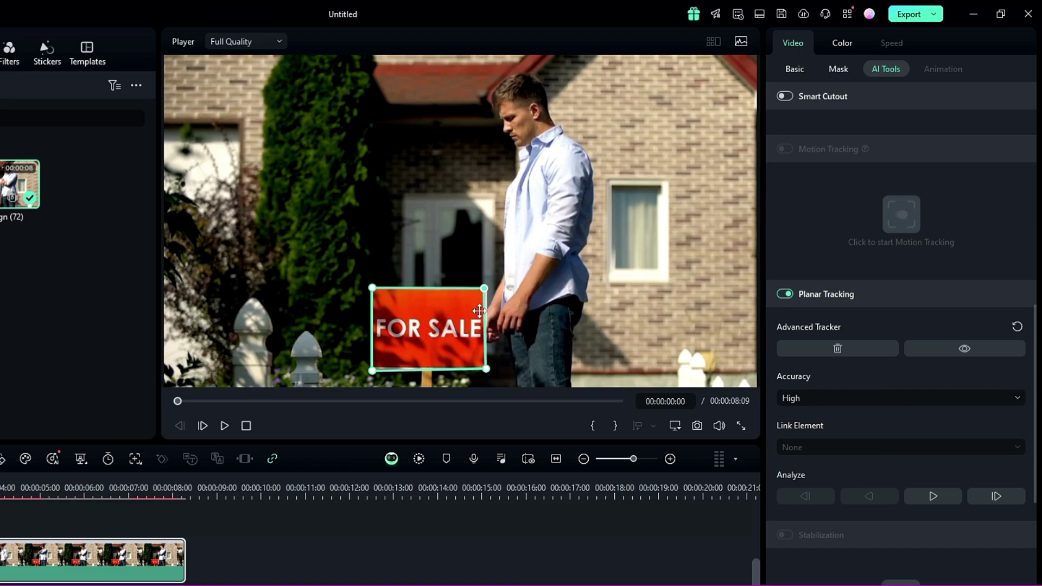
{"action": "left_click_drag", "start_coordinate": [373, 371], "coordinate": [372, 367]}
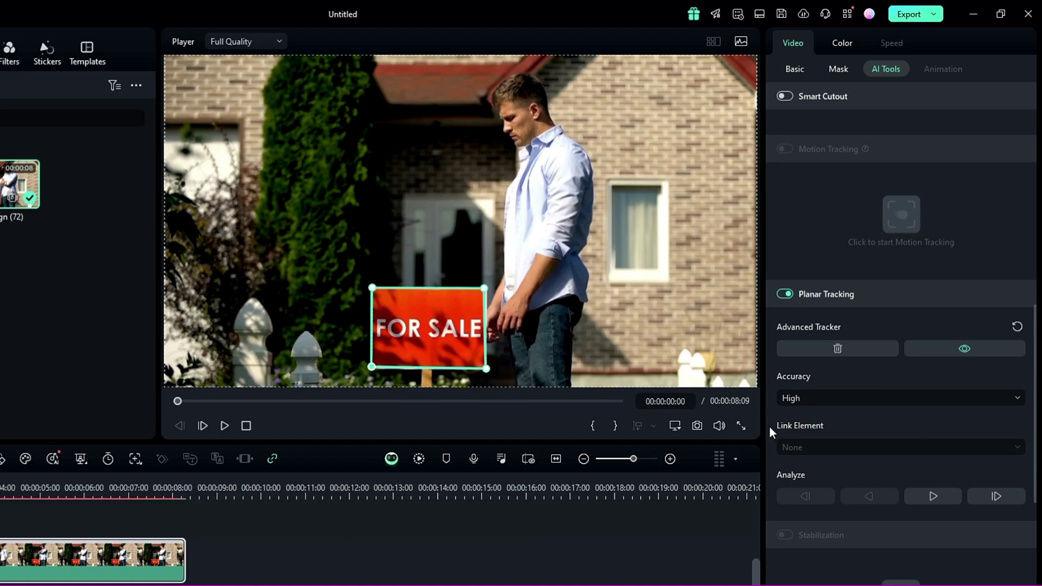
Keep tracking Accuracy at High and analyze the sign's motion forward through the clip.
{"action": "left_click", "coordinate": [829, 402]}
{"action": "left_click", "coordinate": [806, 472]}
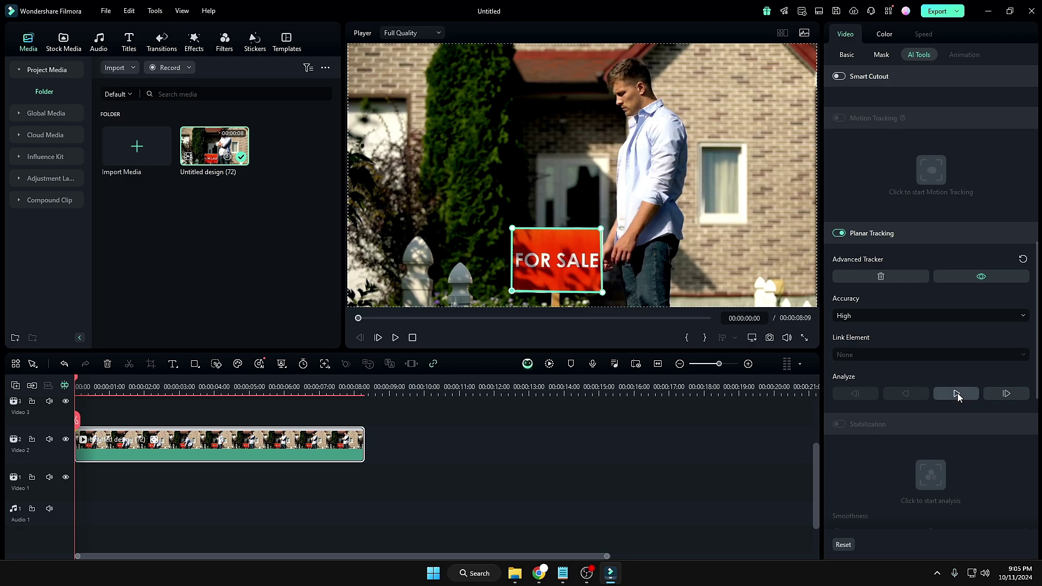
{"action": "left_click", "coordinate": [933, 496]}
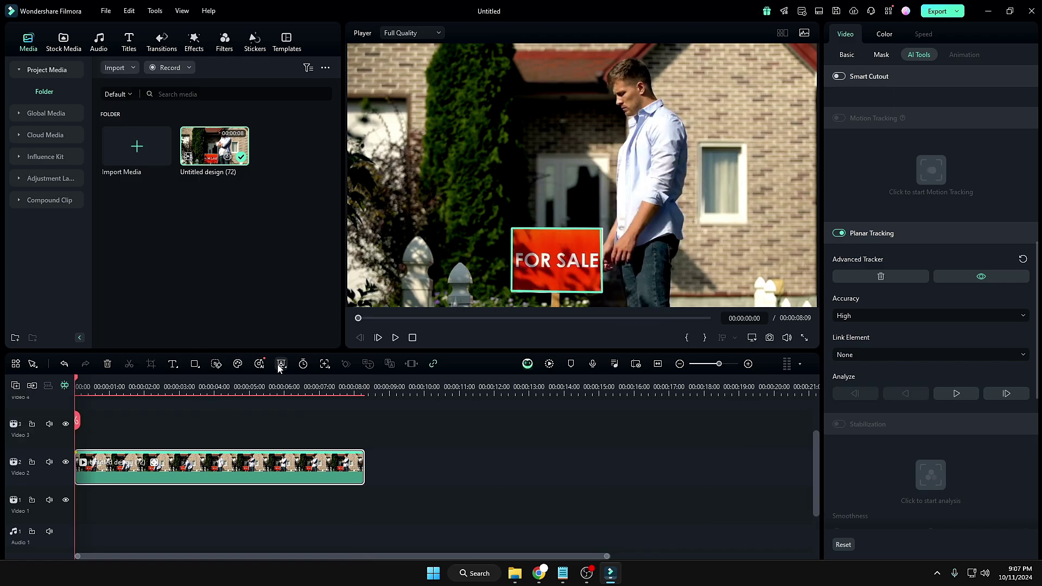
Add a Rectangle shape filled with the sign's sampled red and extend it to the video's end.
{"action": "left_click", "coordinate": [201, 367]}
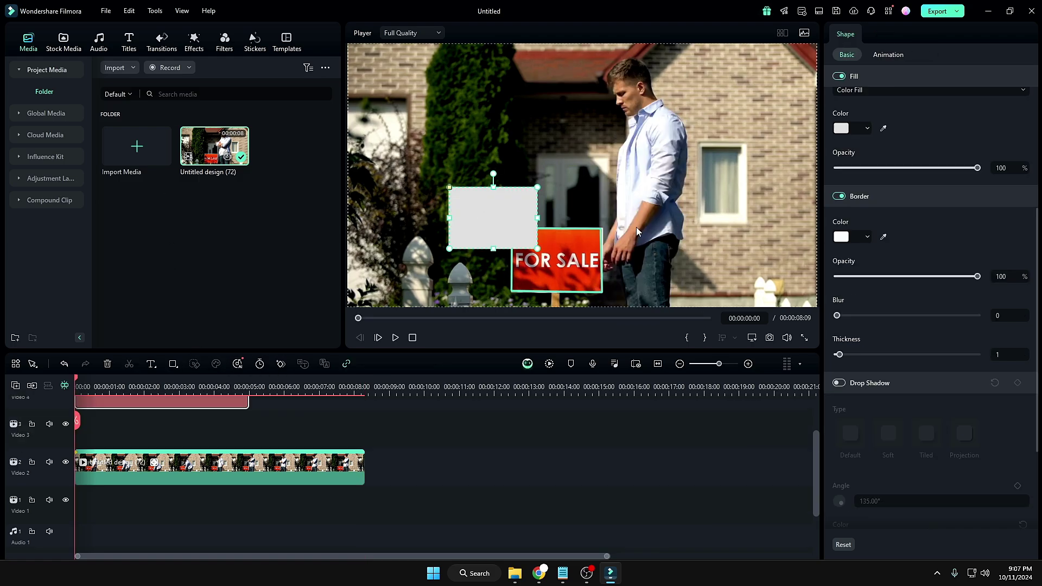
{"action": "left_click", "coordinate": [567, 242]}
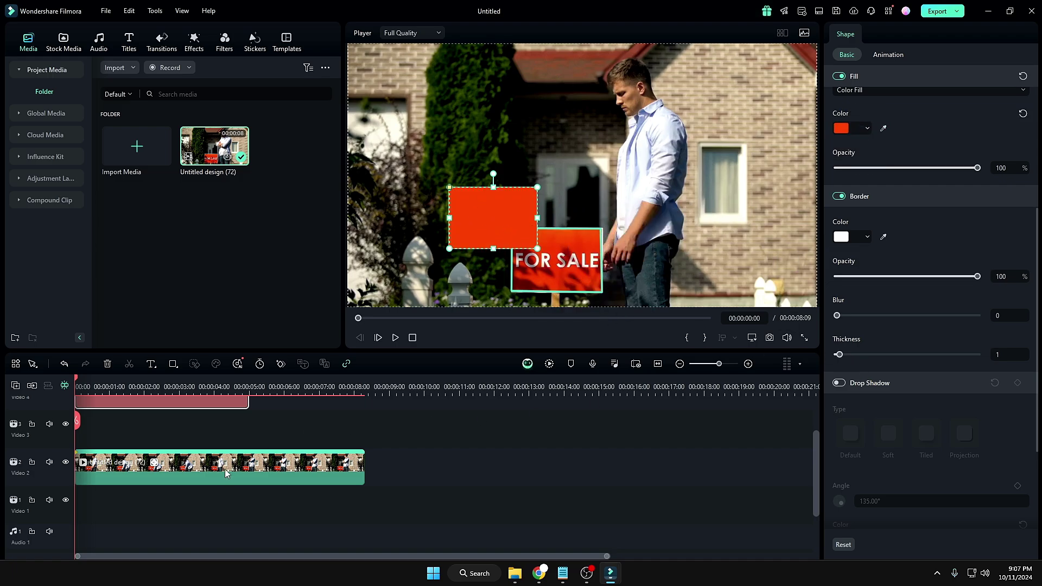
{"action": "scroll", "coordinate": [161, 464], "scroll_direction": "up", "scroll_amount": 1}
{"action": "left_click", "coordinate": [279, 421]}
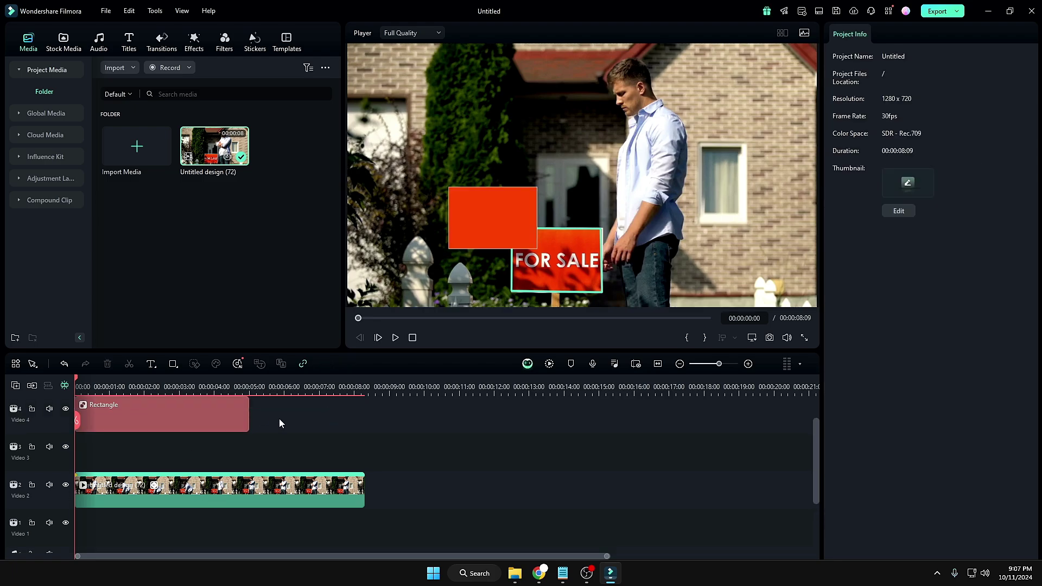
{"action": "left_click", "coordinate": [251, 410]}
{"action": "left_click_drag", "start_coordinate": [251, 410], "coordinate": [364, 413]}
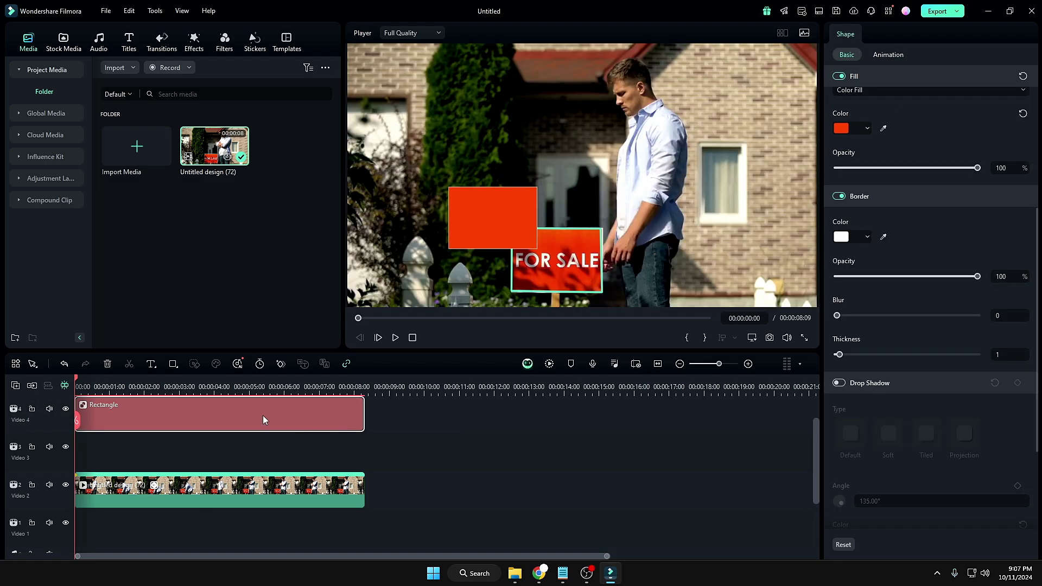
{"action": "left_click", "coordinate": [261, 491]}
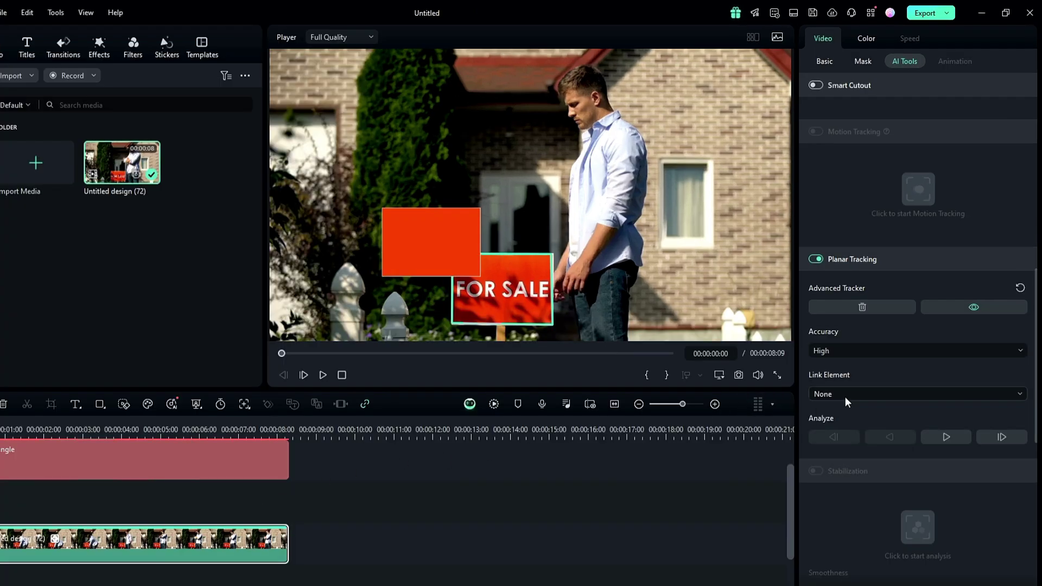
Link the Rectangle to the sign's planar track and scale it to 236.73% X, 146.94% Y.
{"action": "left_click", "coordinate": [867, 355]}
{"action": "left_click", "coordinate": [832, 438]}
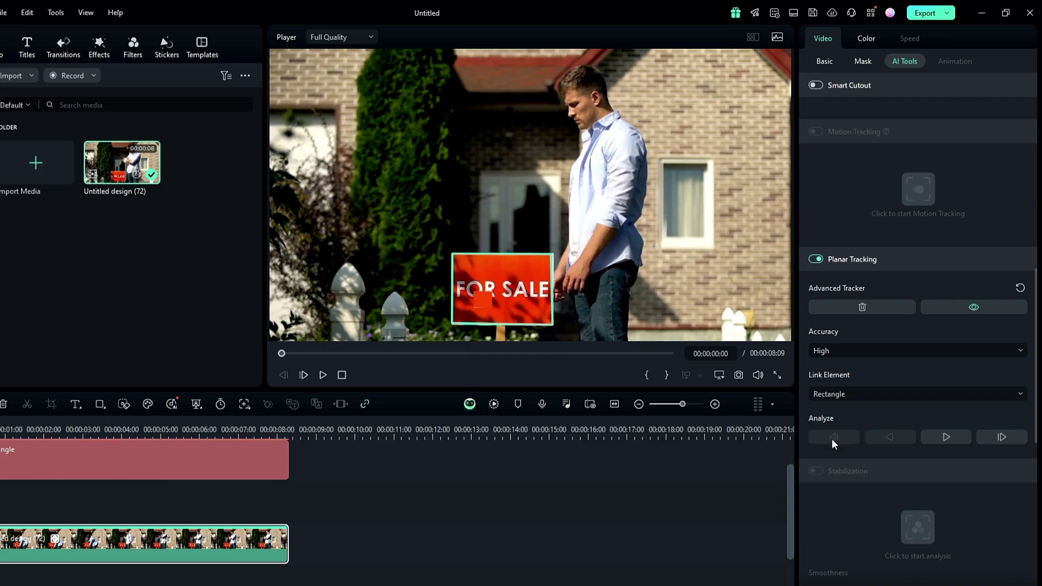
{"action": "left_click", "coordinate": [481, 305]}
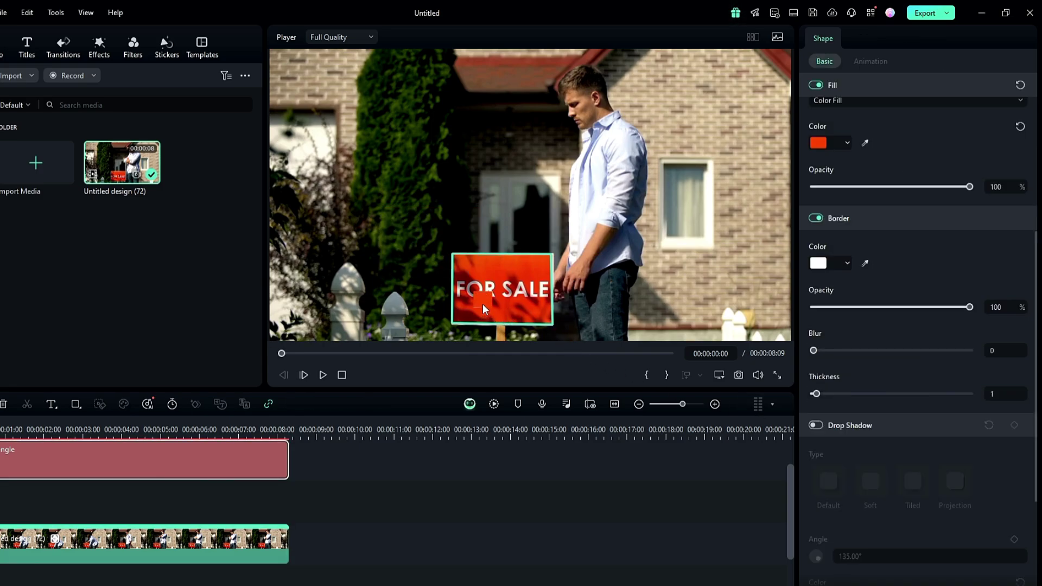
{"action": "scroll", "coordinate": [861, 255], "scroll_direction": "up", "scroll_amount": 6}
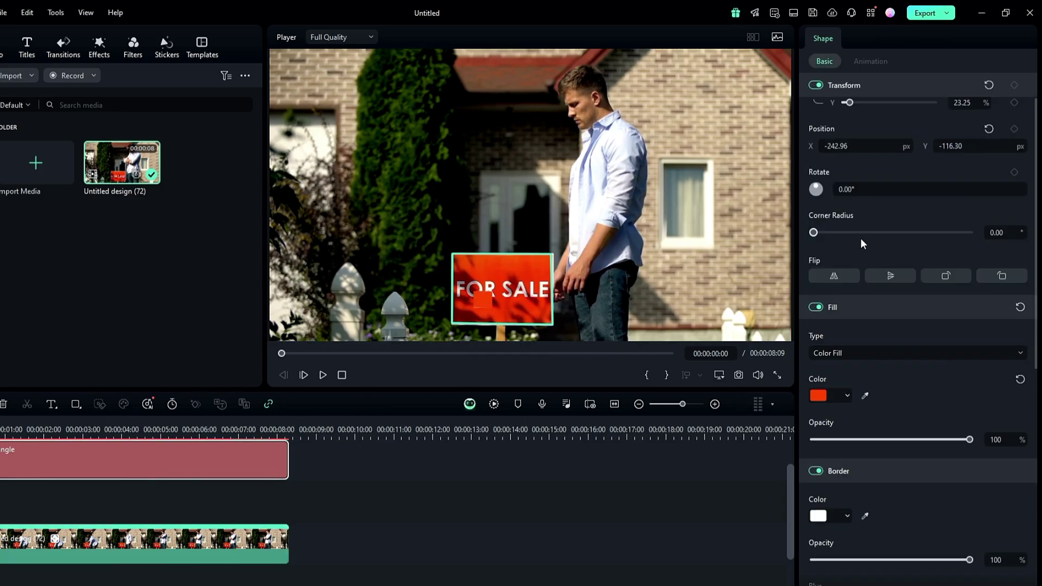
{"action": "left_click_drag", "start_coordinate": [850, 154], "coordinate": [897, 160]}
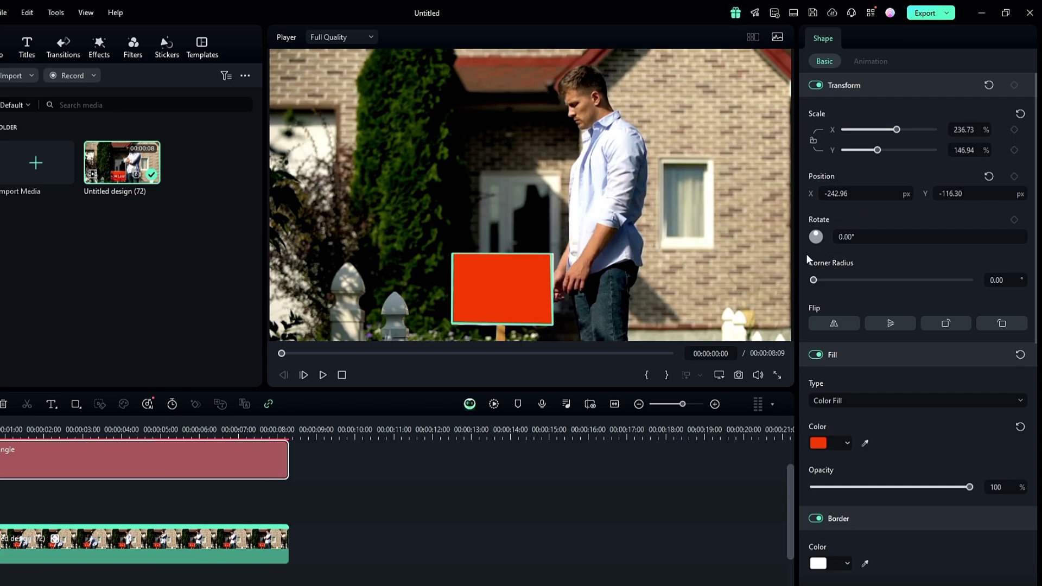
{"action": "scroll", "coordinate": [410, 501], "scroll_direction": "up", "scroll_amount": 1}
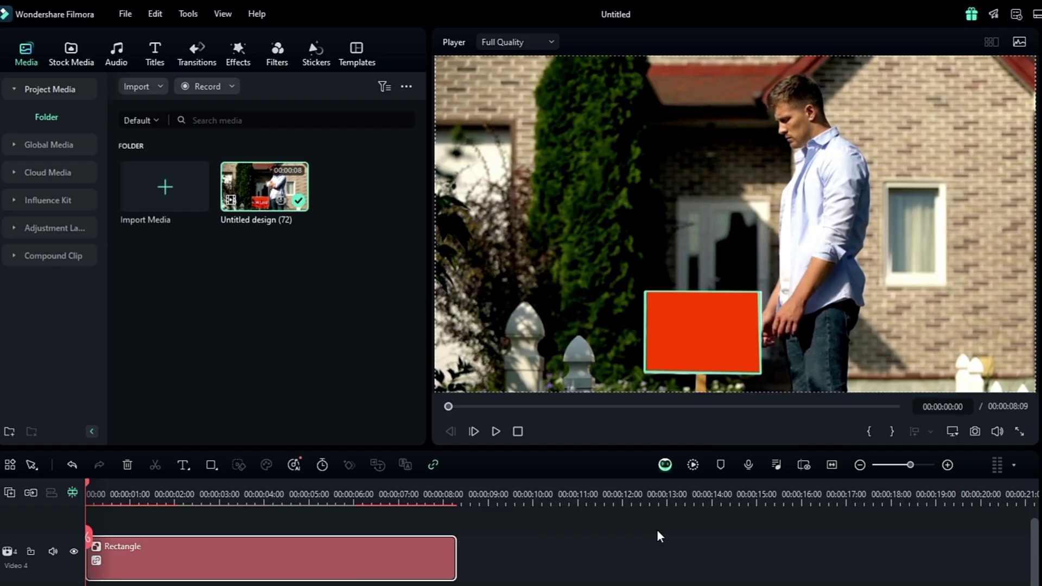
Add a Dynamic Throwin Title to the timeline and extend it to the end of the video.
{"action": "scroll", "coordinate": [384, 545], "scroll_direction": "up", "scroll_amount": 1}
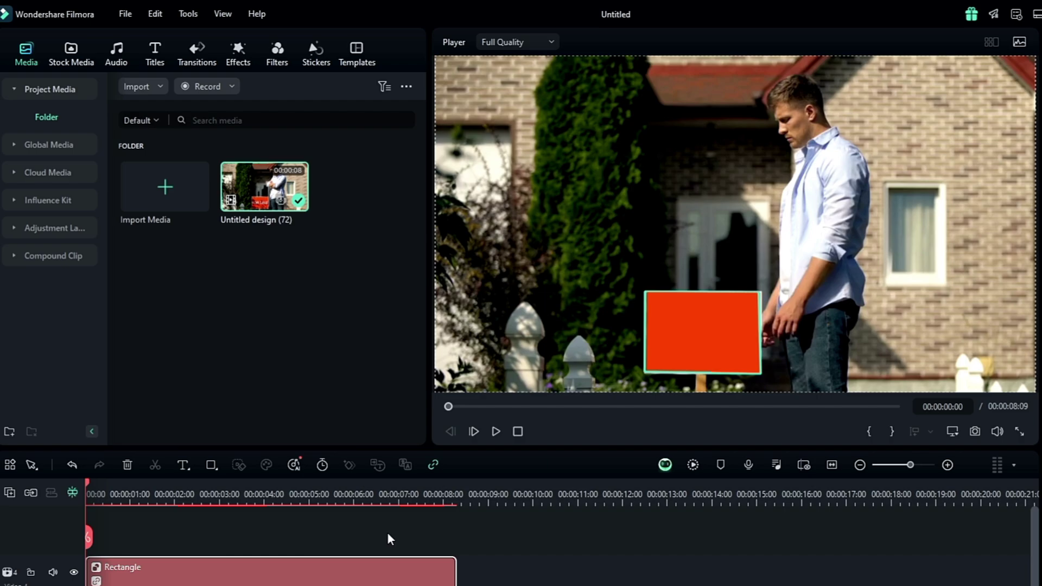
{"action": "left_click", "coordinate": [155, 54]}
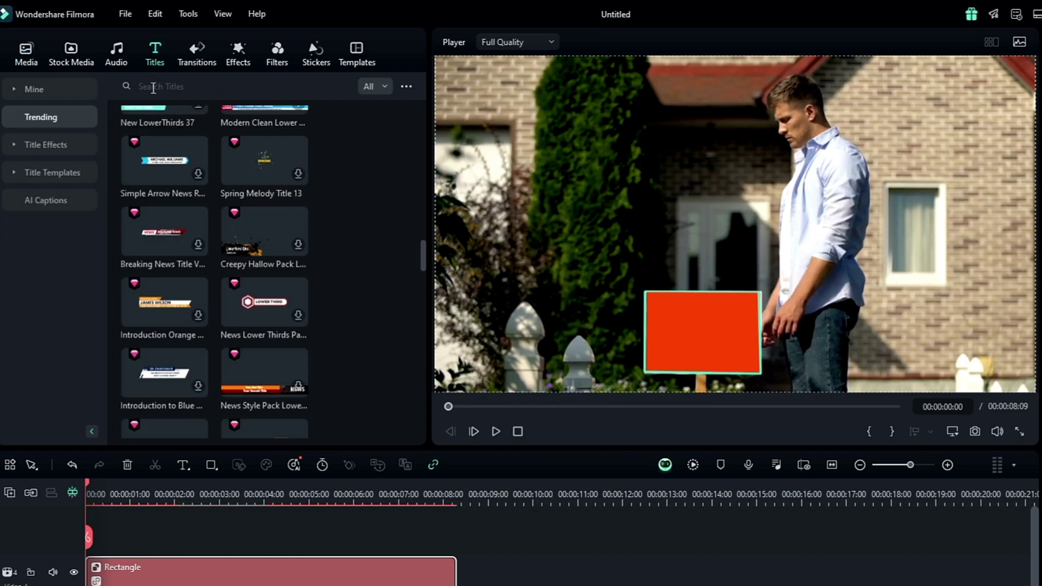
{"action": "scroll", "coordinate": [210, 228], "scroll_direction": "down", "scroll_amount": 10}
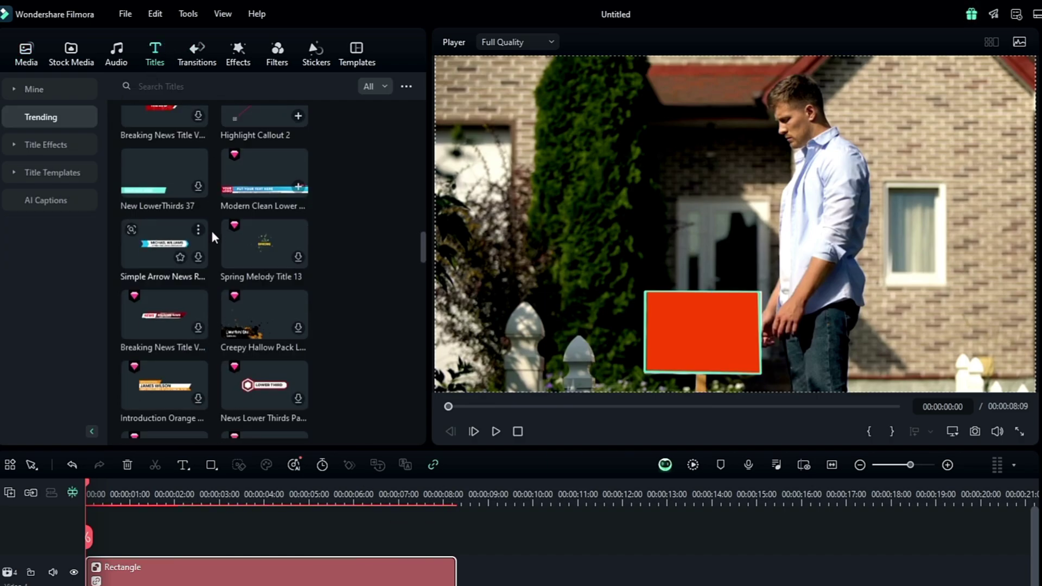
{"action": "left_click_drag", "start_coordinate": [256, 299], "coordinate": [97, 543]}
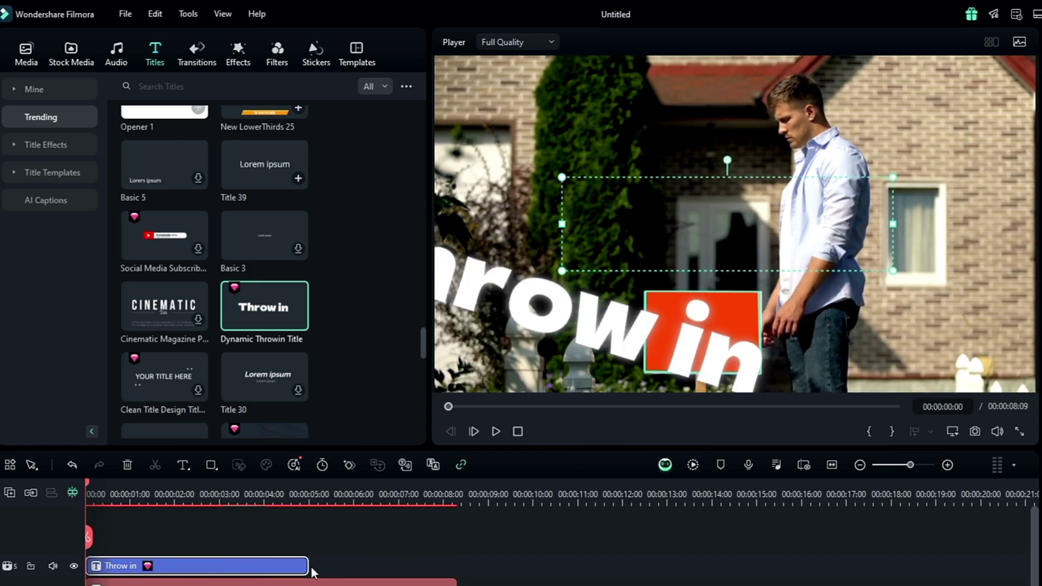
{"action": "left_click_drag", "start_coordinate": [312, 571], "coordinate": [454, 571]}
{"action": "left_click", "coordinate": [582, 332]}
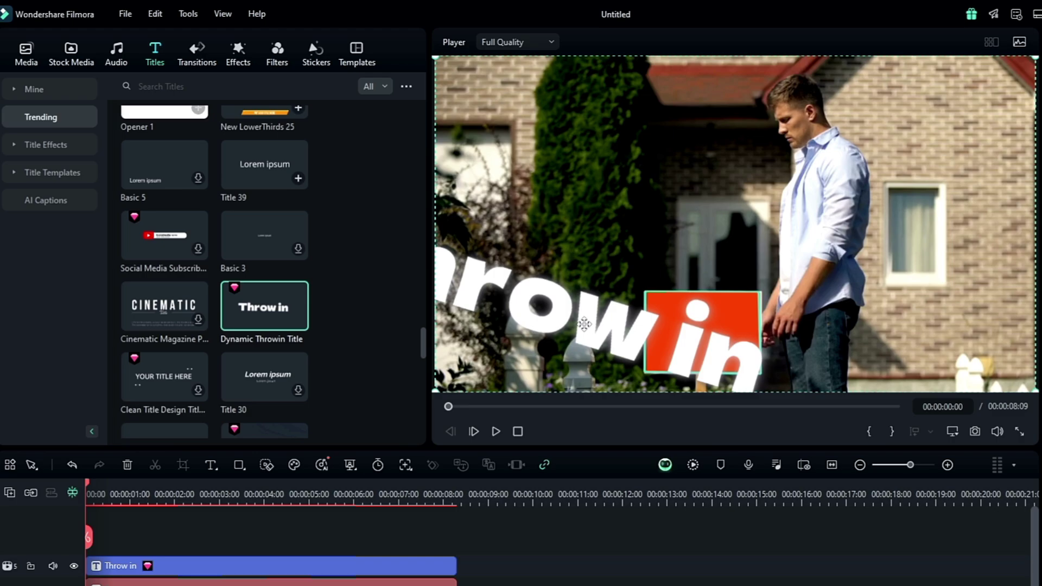
{"action": "key", "text": "space"}
{"action": "key", "text": "space"}
Retype the title as 'Crown' over 'Geek', shrink it and move it onto the red sign.
{"action": "left_click", "coordinate": [686, 240]}
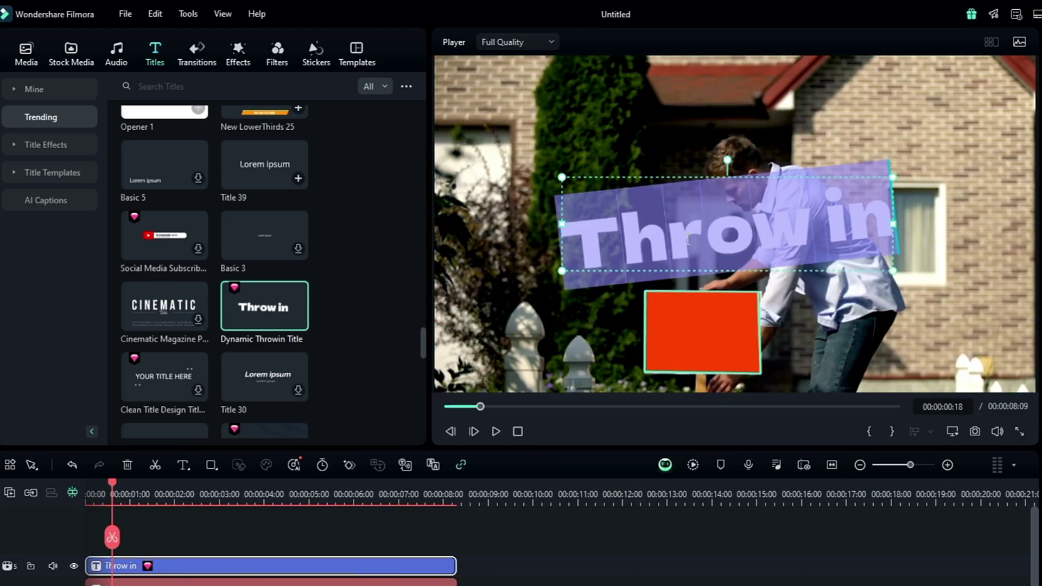
{"action": "type", "text": "Crown"}
{"action": "key", "text": "Return"}
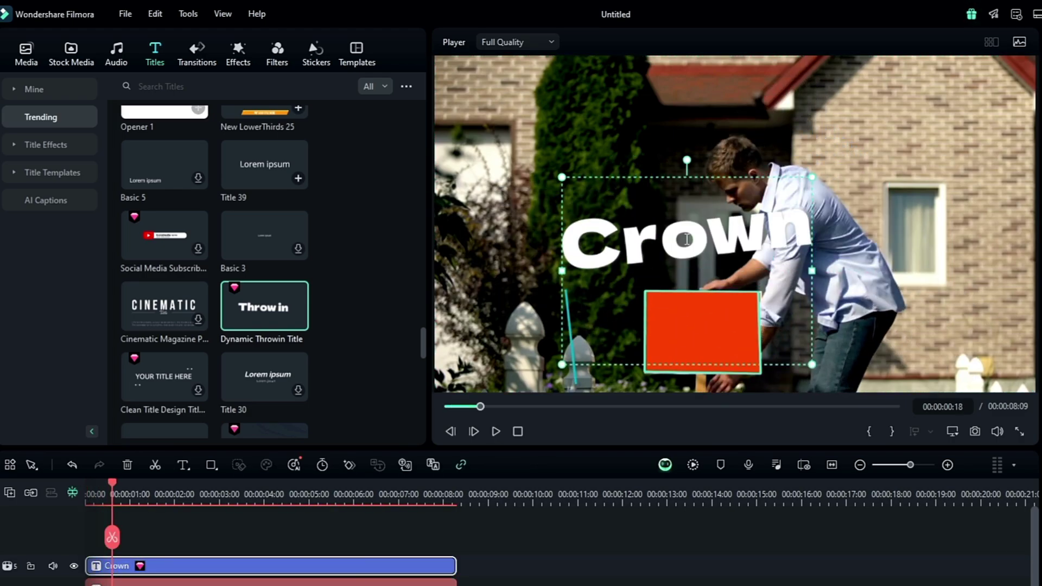
{"action": "type", "text": "Geek"}
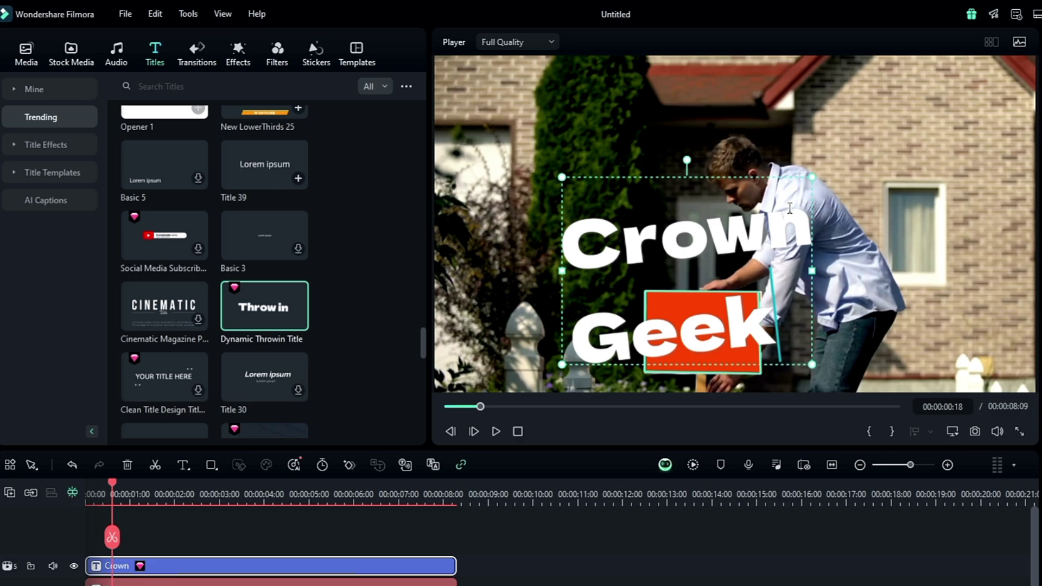
{"action": "left_click_drag", "start_coordinate": [813, 178], "coordinate": [641, 305]}
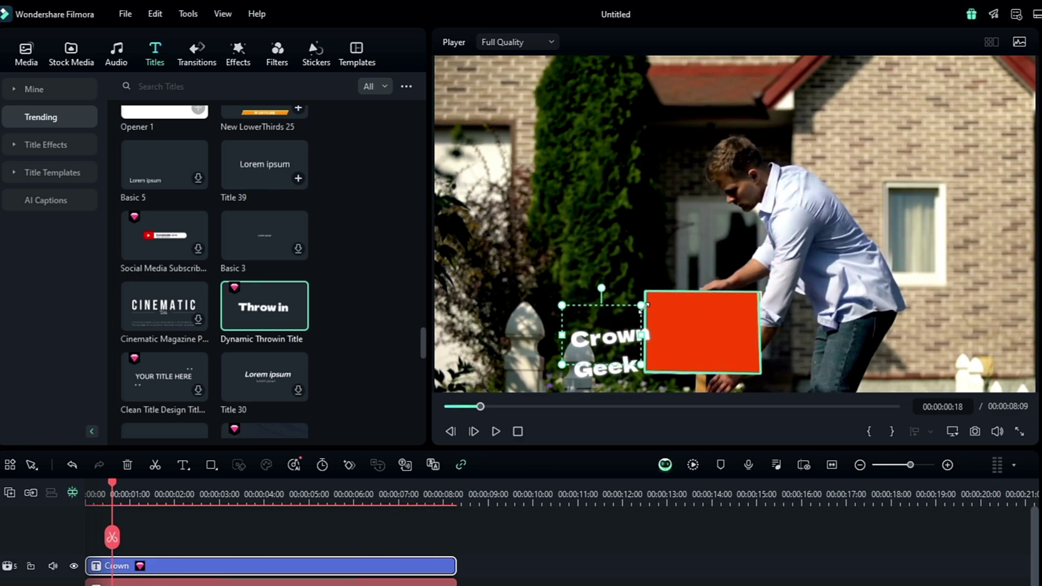
{"action": "left_click_drag", "start_coordinate": [632, 353], "coordinate": [716, 342]}
{"action": "left_click", "coordinate": [518, 431]}
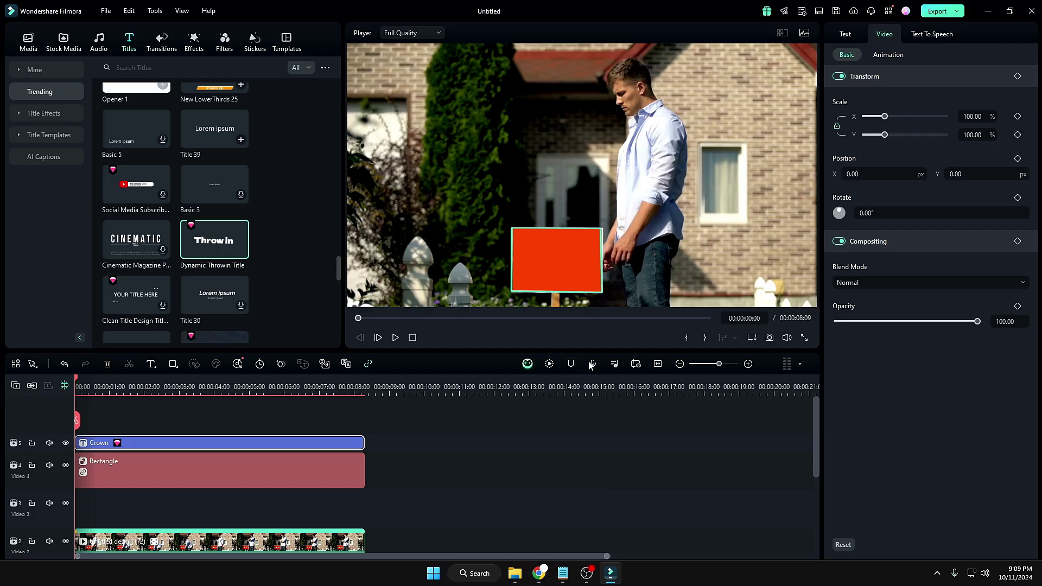
{"action": "left_click", "coordinate": [394, 337]}
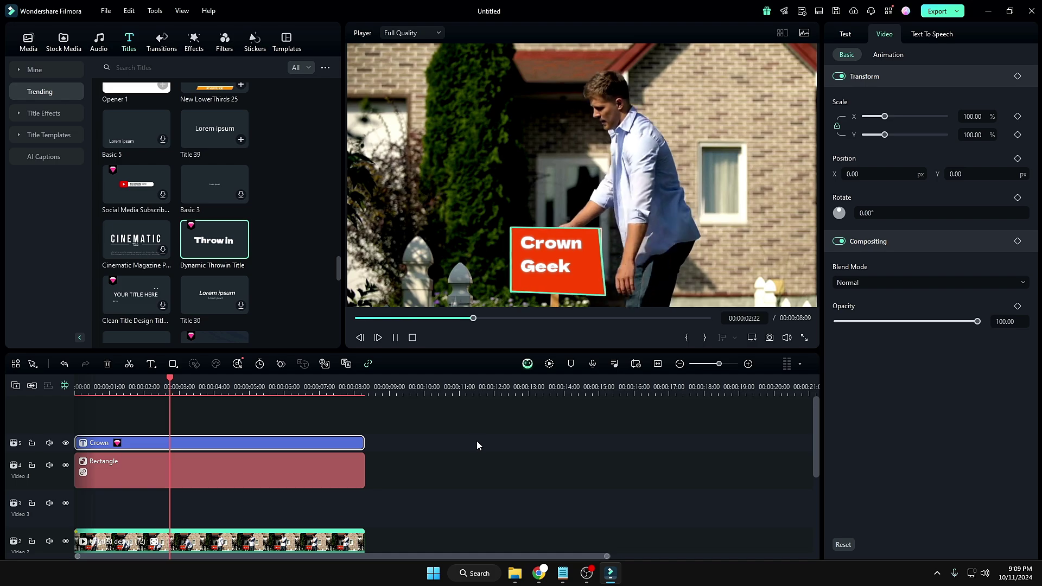
{"action": "key", "text": "space"}
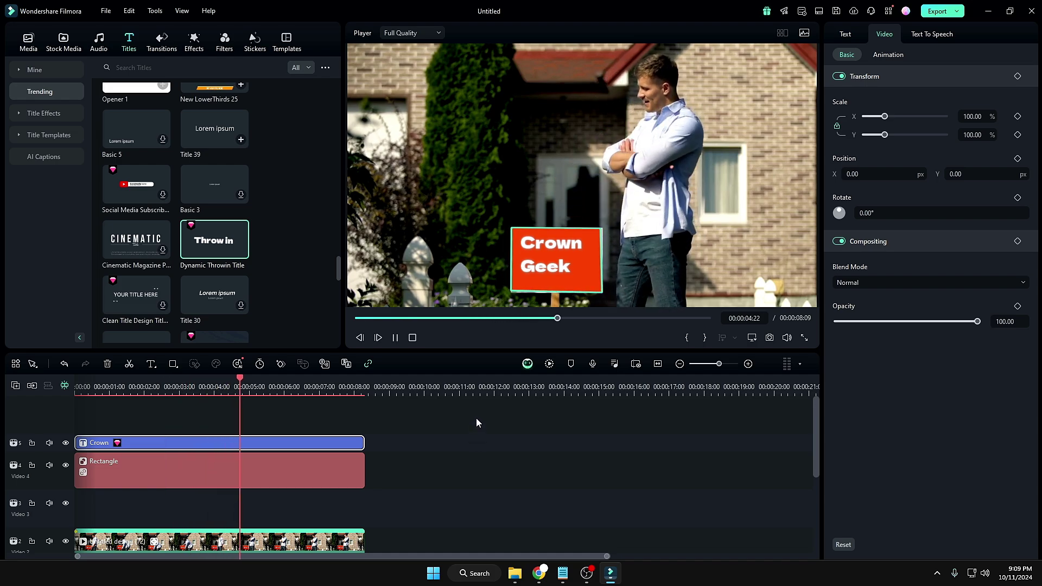
{"action": "key", "text": "space"}
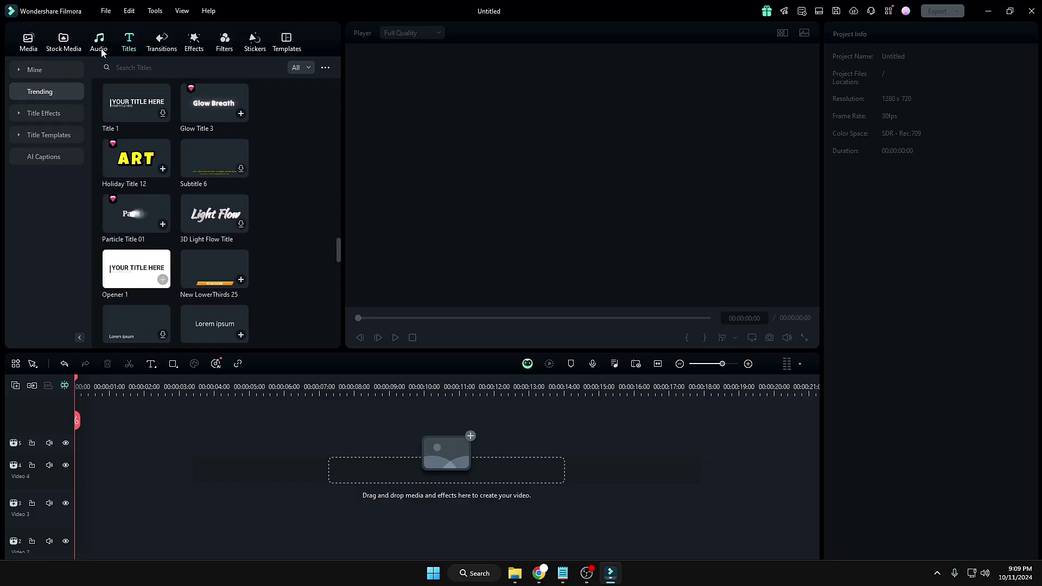
Generate AI sound effects for 'crowd cheering' and preview the three results.
{"action": "left_click", "coordinate": [100, 44]}
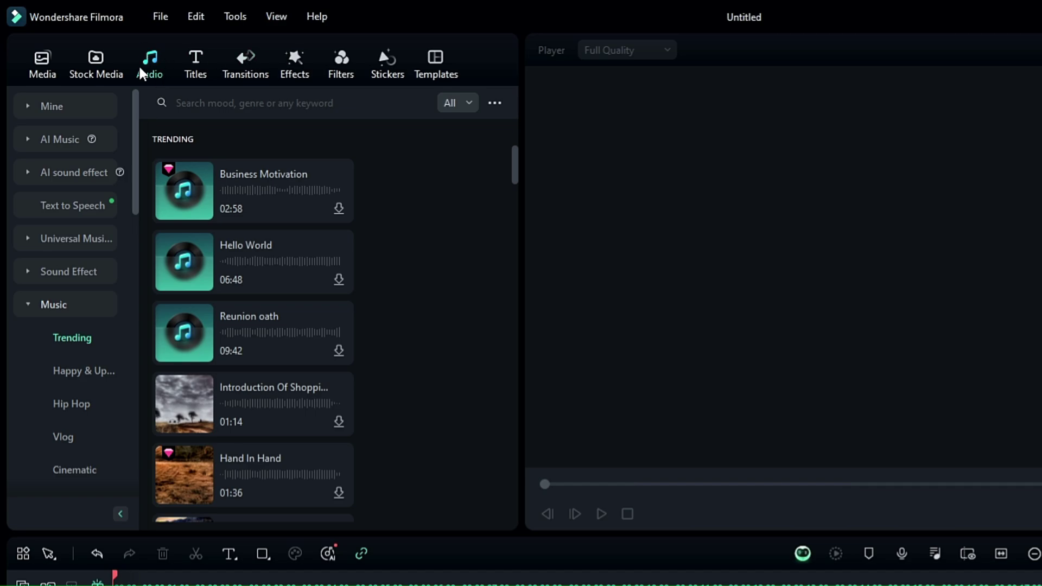
{"action": "left_click", "coordinate": [72, 176]}
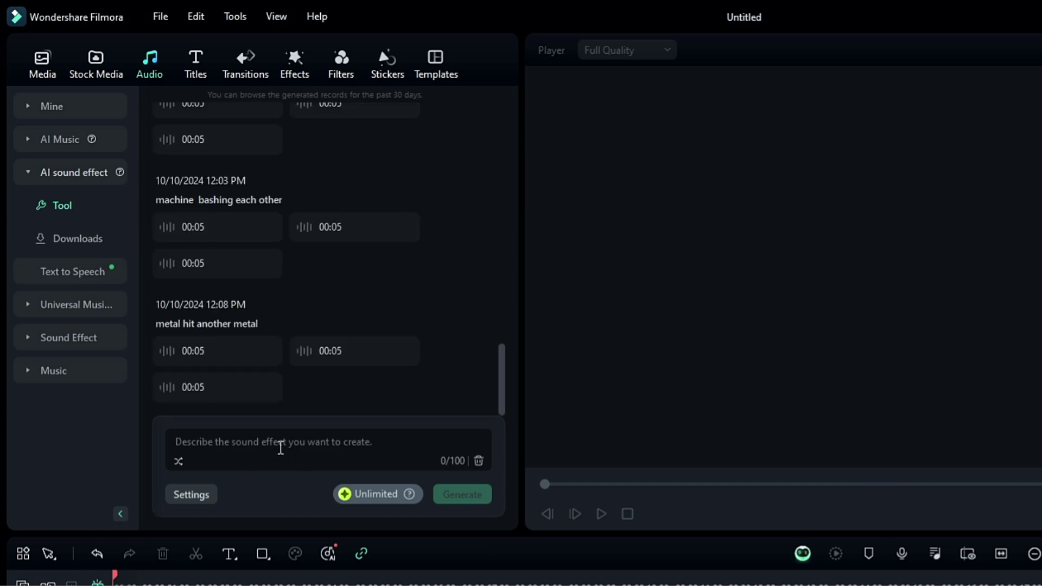
{"action": "type", "text": "crow"}
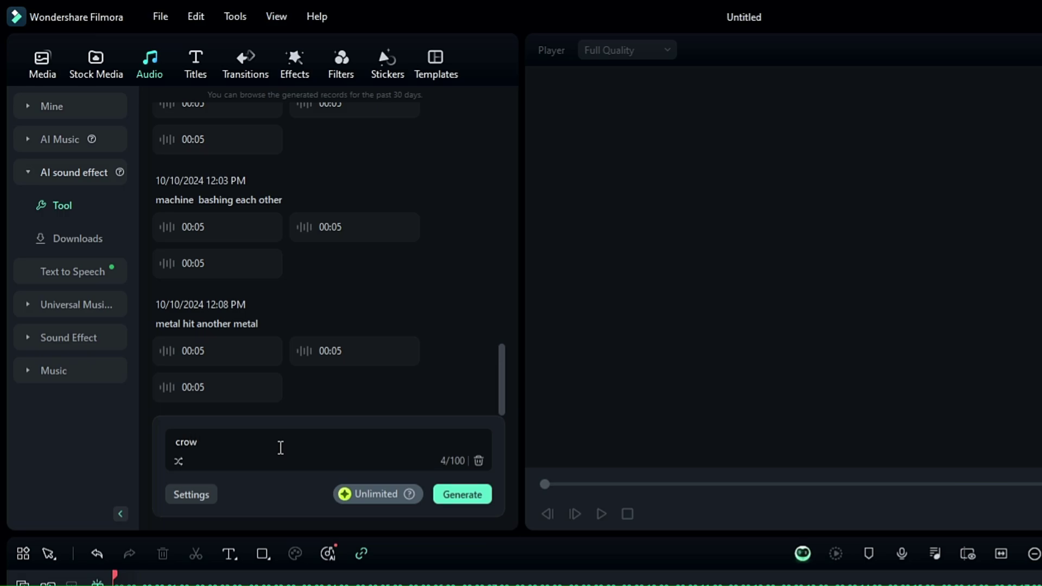
{"action": "type", "text": "d cheering"}
{"action": "left_click", "coordinate": [478, 496]}
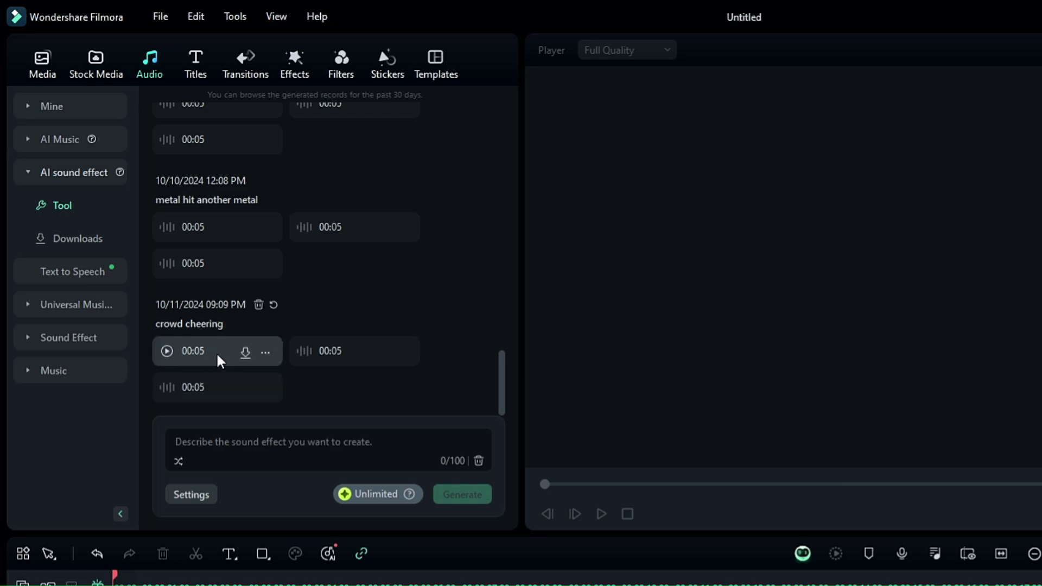
{"action": "left_click", "coordinate": [219, 360]}
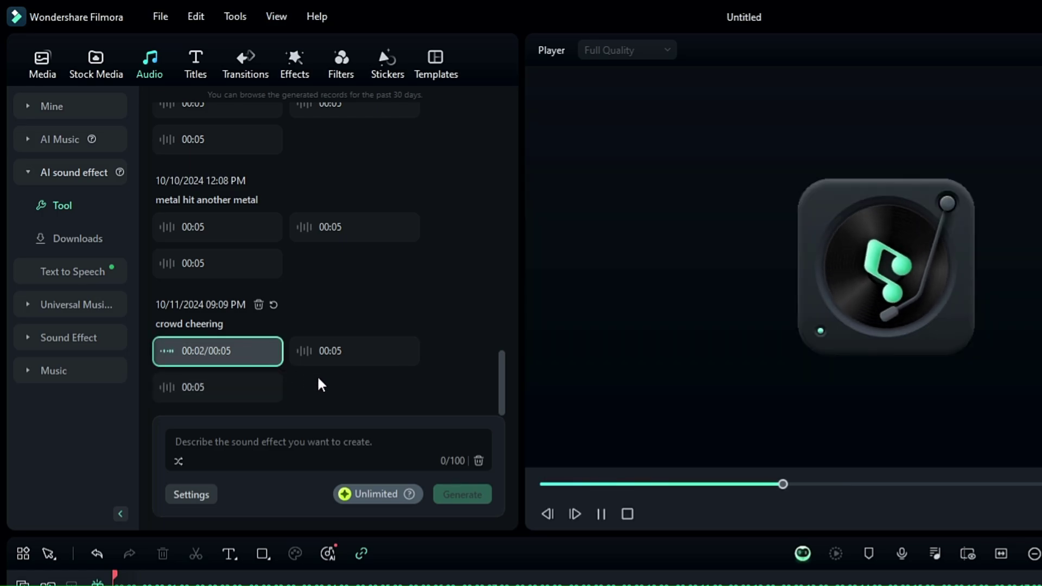
{"action": "left_click", "coordinate": [315, 358]}
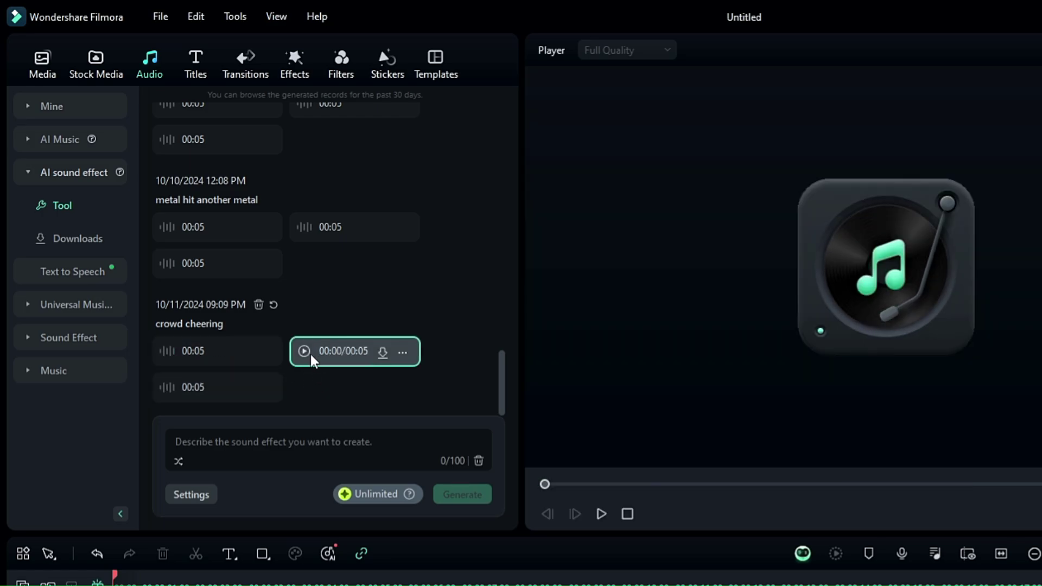
{"action": "left_click", "coordinate": [213, 391]}
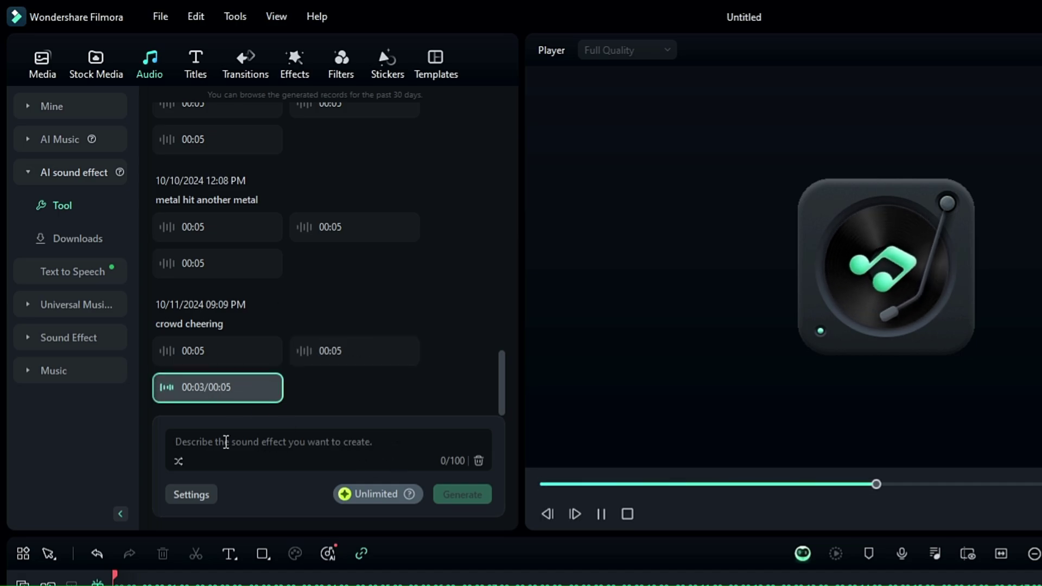
Request a new AI sound effect described as 'rain'.
{"action": "left_click", "coordinate": [302, 451]}
{"action": "type", "text": "rain"}
{"action": "key", "text": "Return"}
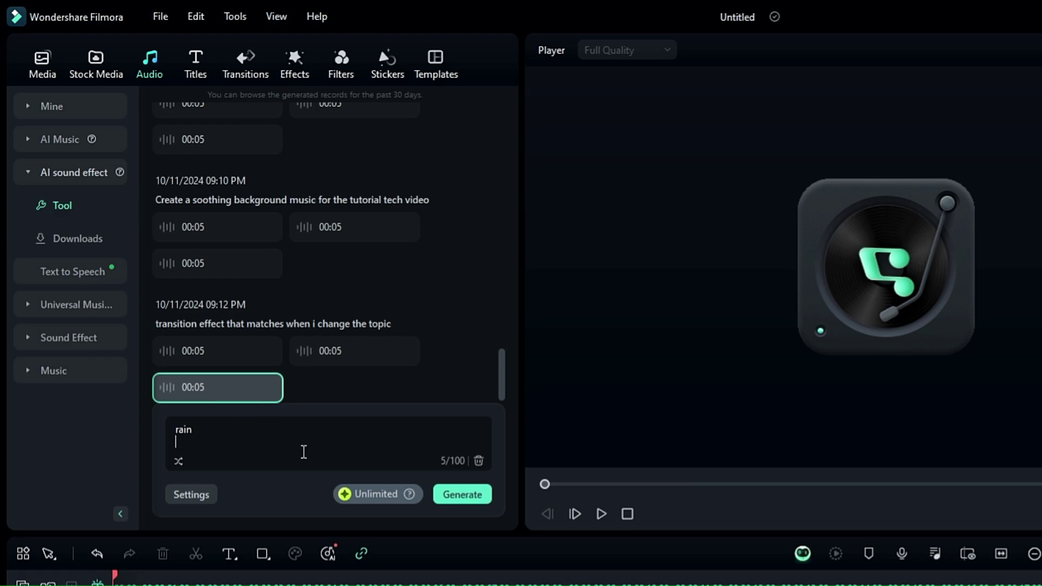
{"action": "left_click", "coordinate": [449, 496]}
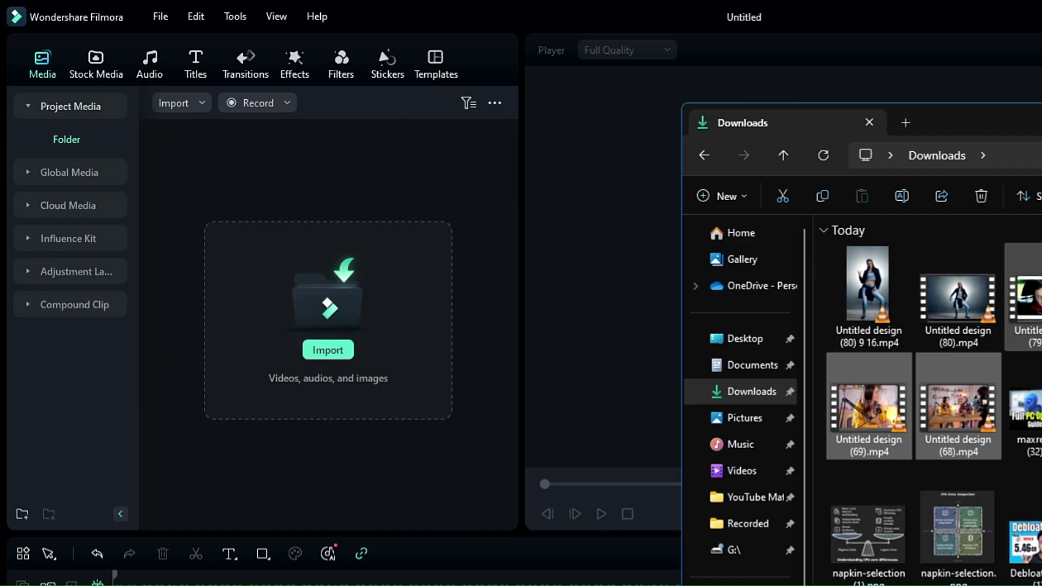
Import the car clip Untitled design (79) from File Explorer into Project Media.
{"action": "left_click_drag", "start_coordinate": [1023, 299], "coordinate": [303, 356]}
{"action": "left_click", "coordinate": [442, 349]}
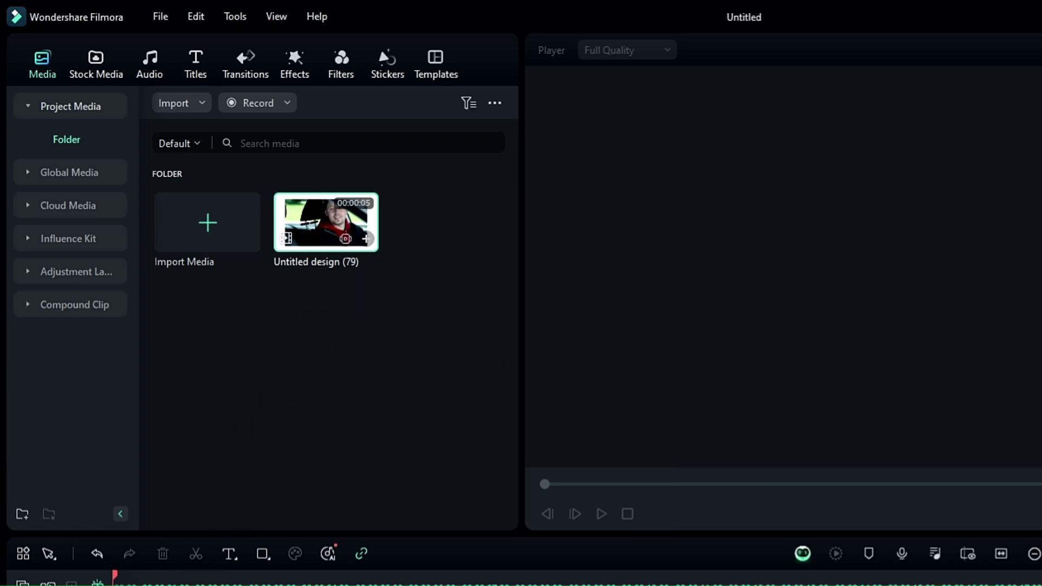
Add the car clip to the timeline.
{"action": "left_click", "coordinate": [367, 239]}
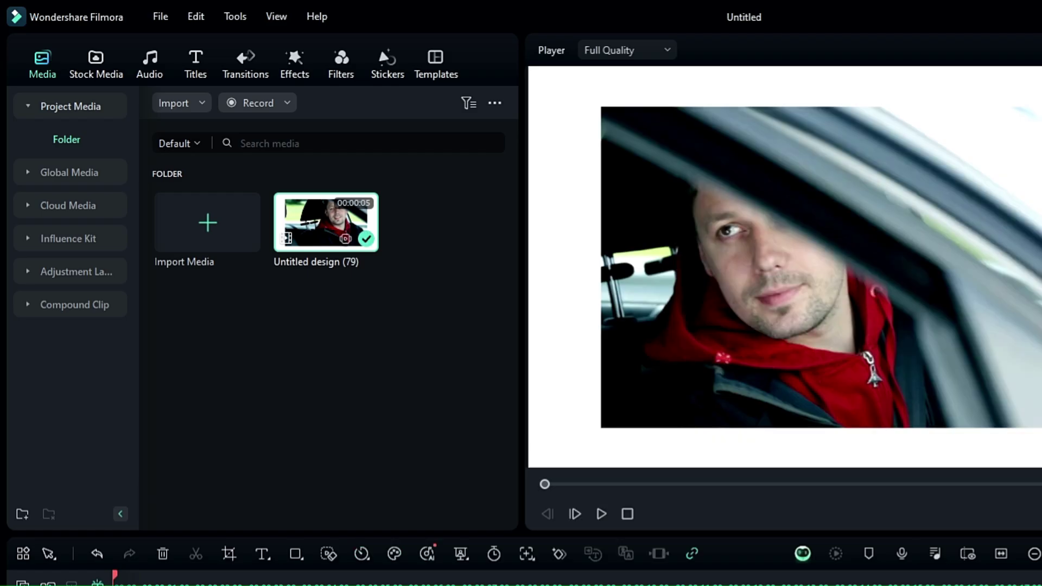
{"action": "right_click", "coordinate": [217, 466]}
{"action": "key", "text": "Escape"}
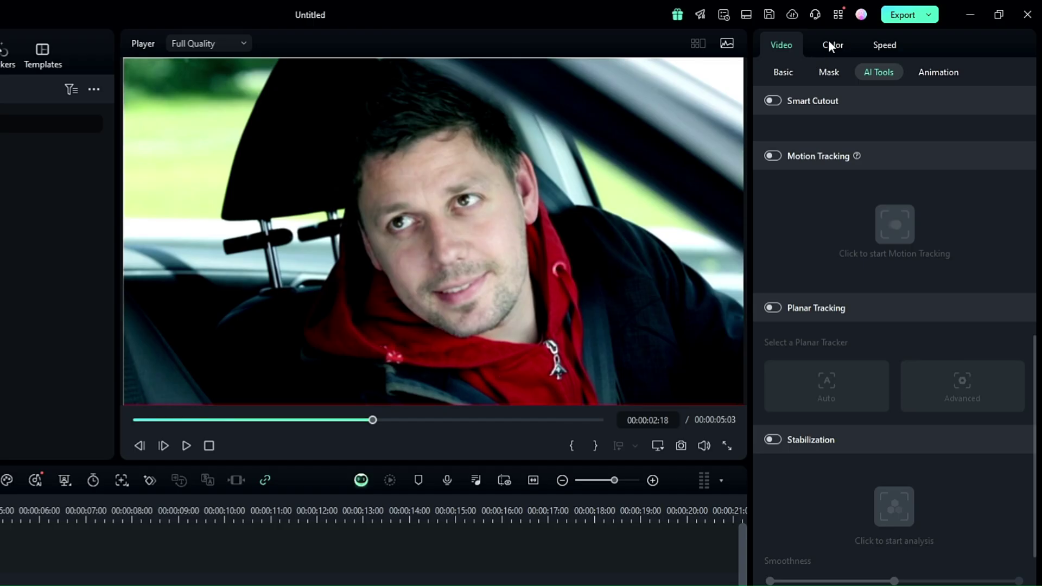
Turn on AI Color Palette in the Color tab and start a new palette.
{"action": "left_click", "coordinate": [885, 34]}
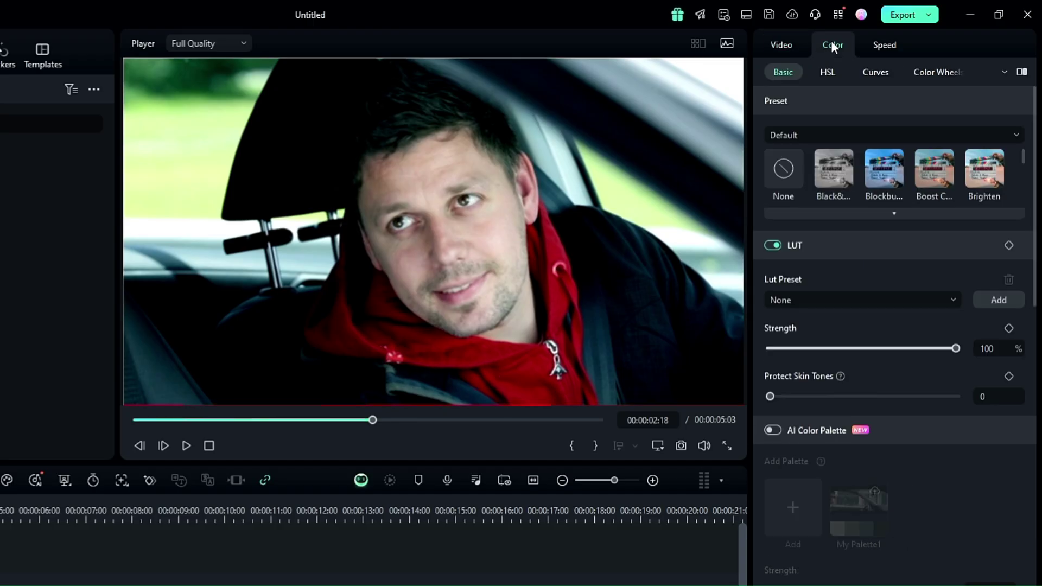
{"action": "left_click", "coordinate": [776, 431]}
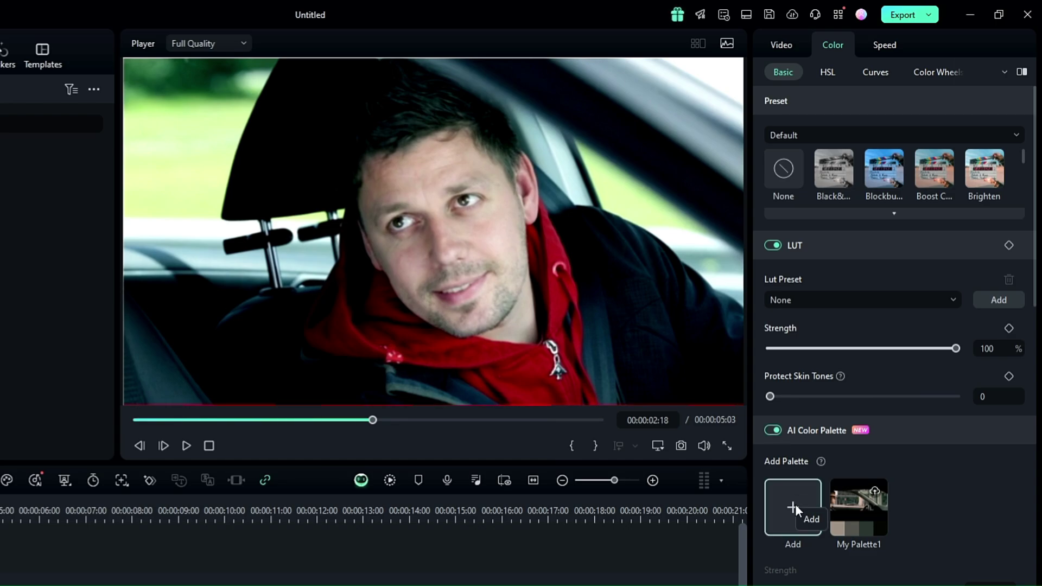
{"action": "scroll", "coordinate": [890, 498], "scroll_direction": "down", "scroll_amount": 1}
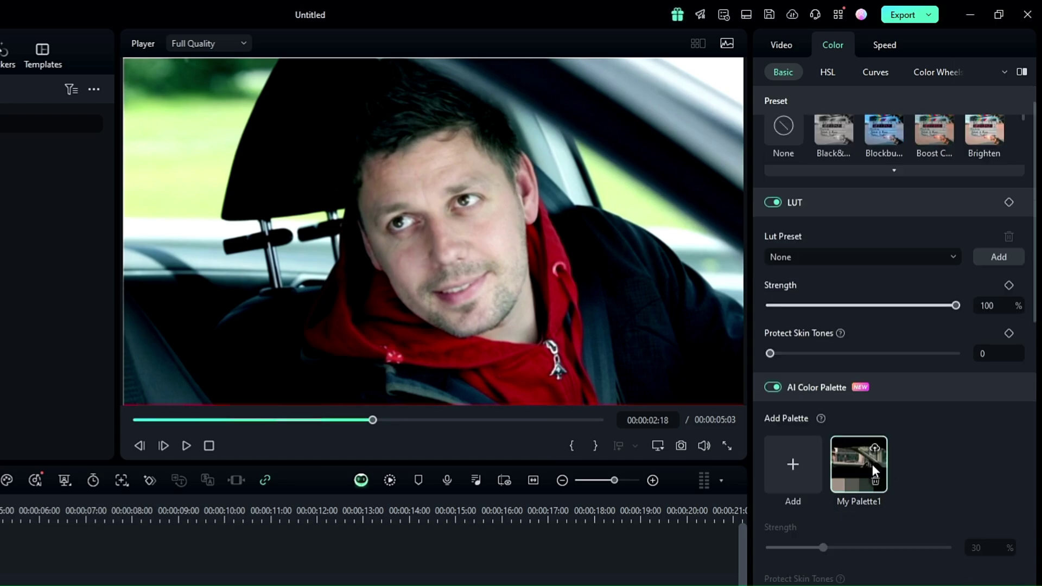
{"action": "left_click", "coordinate": [793, 464]}
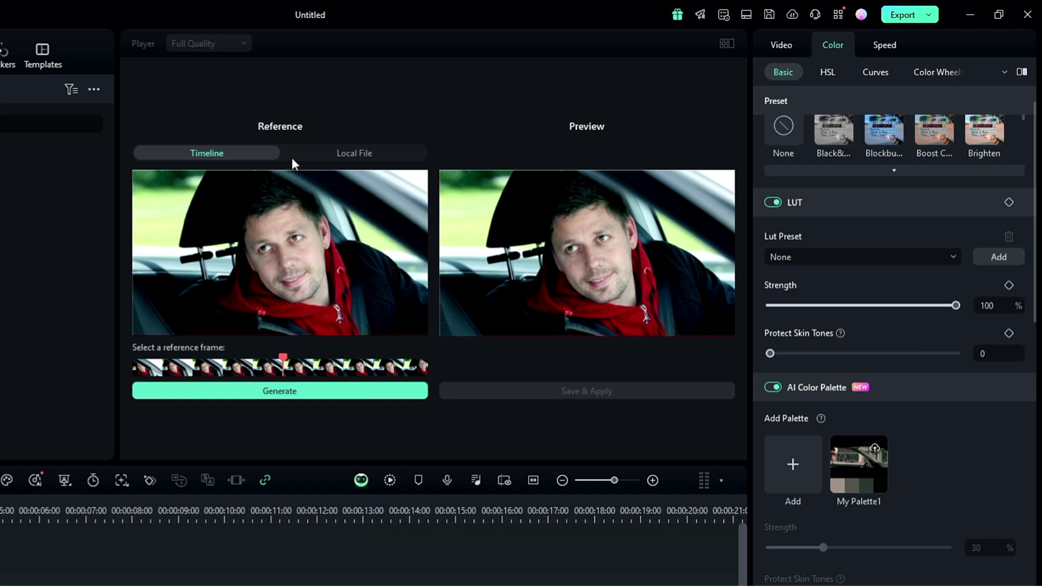
Load the Baby Driver clip from Videos > Winxvideo AI as the local reference.
{"action": "left_click", "coordinate": [344, 154]}
{"action": "left_click", "coordinate": [276, 262]}
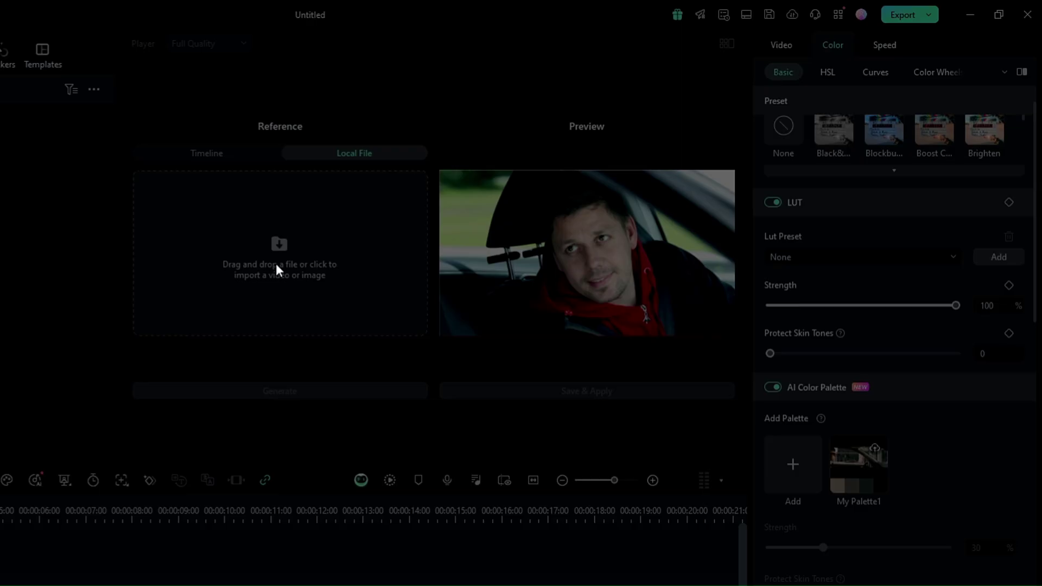
{"action": "scroll", "coordinate": [291, 287], "scroll_direction": "down", "scroll_amount": 1}
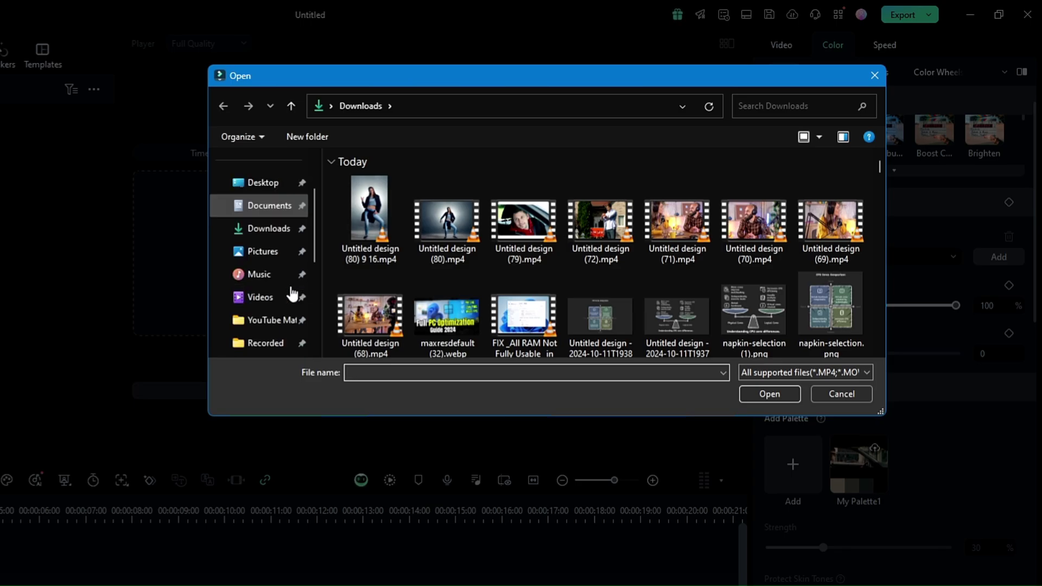
{"action": "left_click", "coordinate": [291, 297]}
{"action": "double_click", "coordinate": [571, 207]}
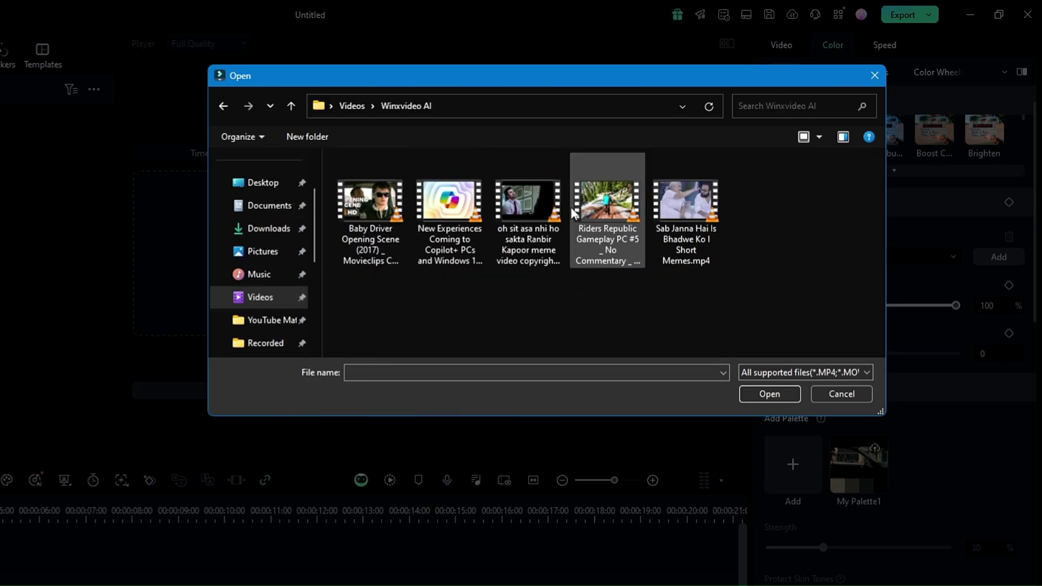
{"action": "left_click", "coordinate": [374, 213]}
{"action": "left_click", "coordinate": [749, 395]}
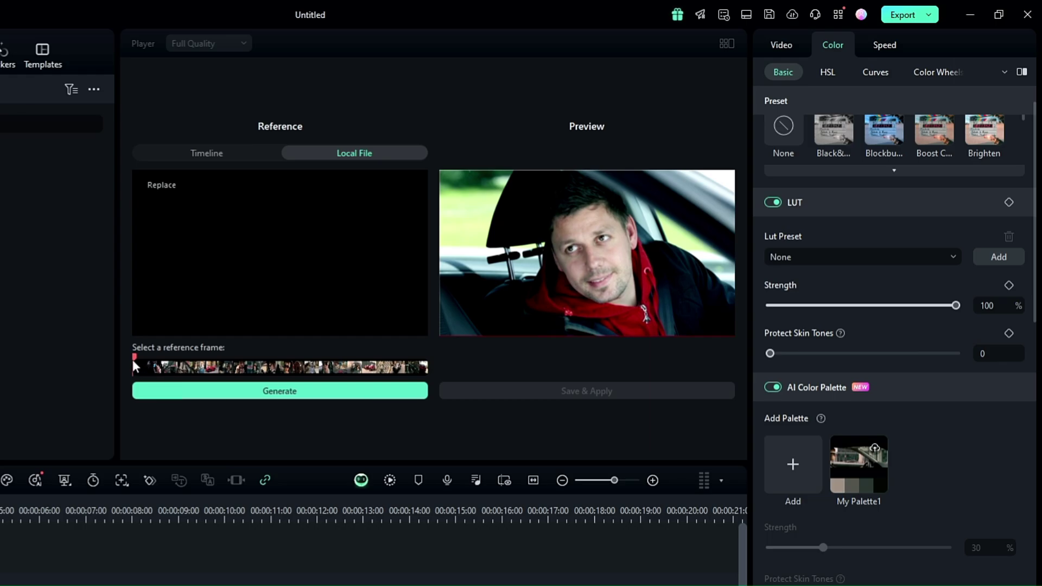
Pick a reference frame, generate the colour match, and save and apply it as My Palette2.
{"action": "left_click_drag", "start_coordinate": [135, 363], "coordinate": [185, 370]}
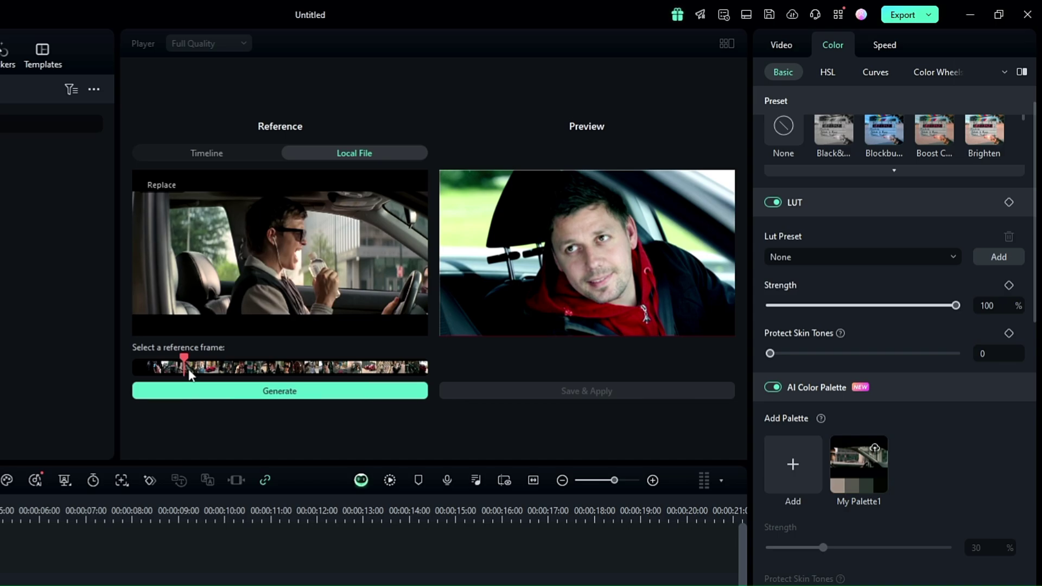
{"action": "left_click", "coordinate": [301, 397]}
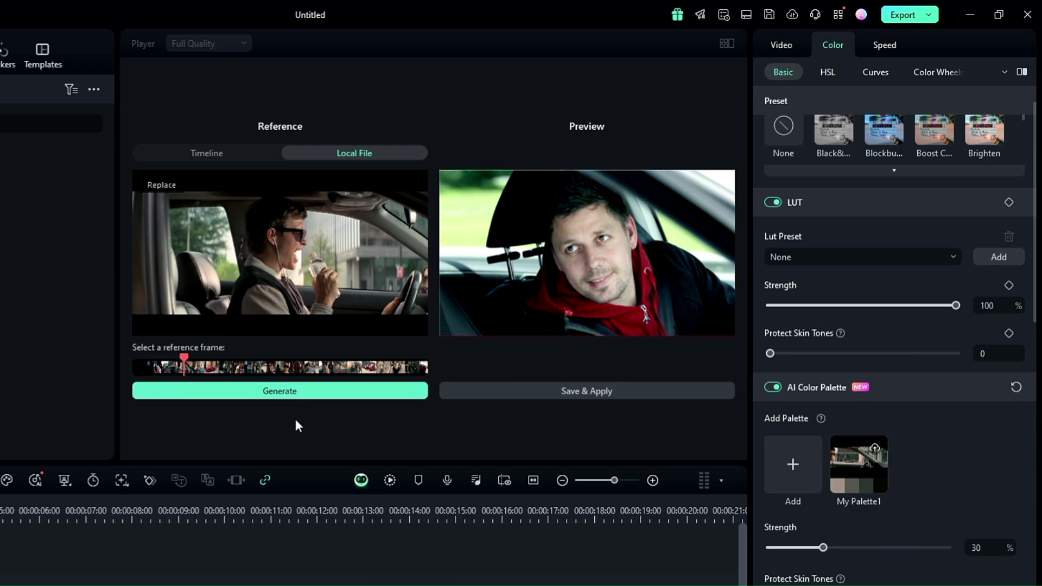
{"action": "left_click", "coordinate": [575, 389]}
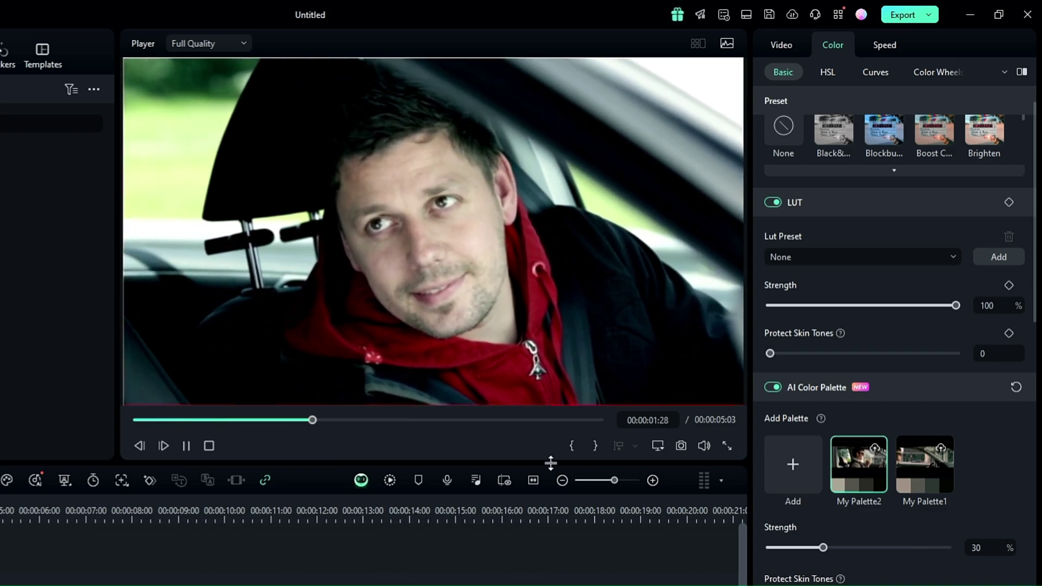
Compare the car clip with and without My Palette2 by toggling AI Color Palette during playback.
{"action": "left_click", "coordinate": [772, 387]}
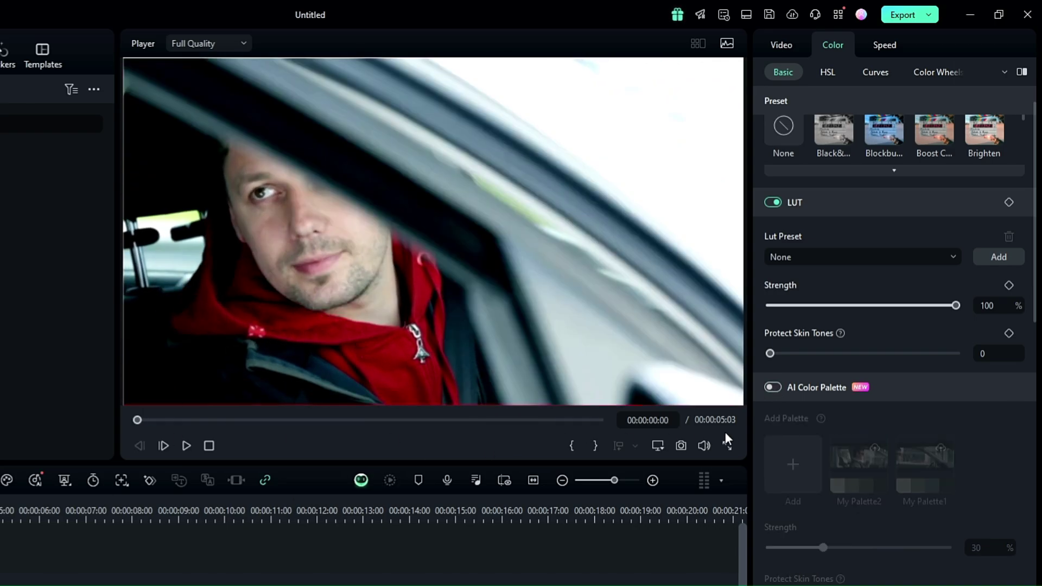
{"action": "key", "text": "space"}
{"action": "left_click", "coordinate": [773, 386]}
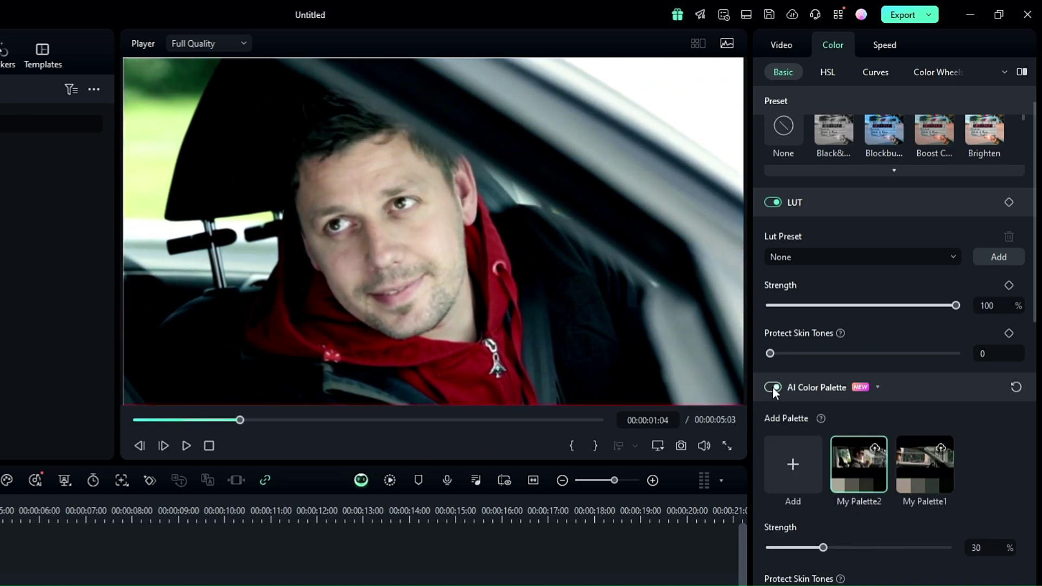
{"action": "key", "text": "space"}
{"action": "left_click", "coordinate": [772, 387]}
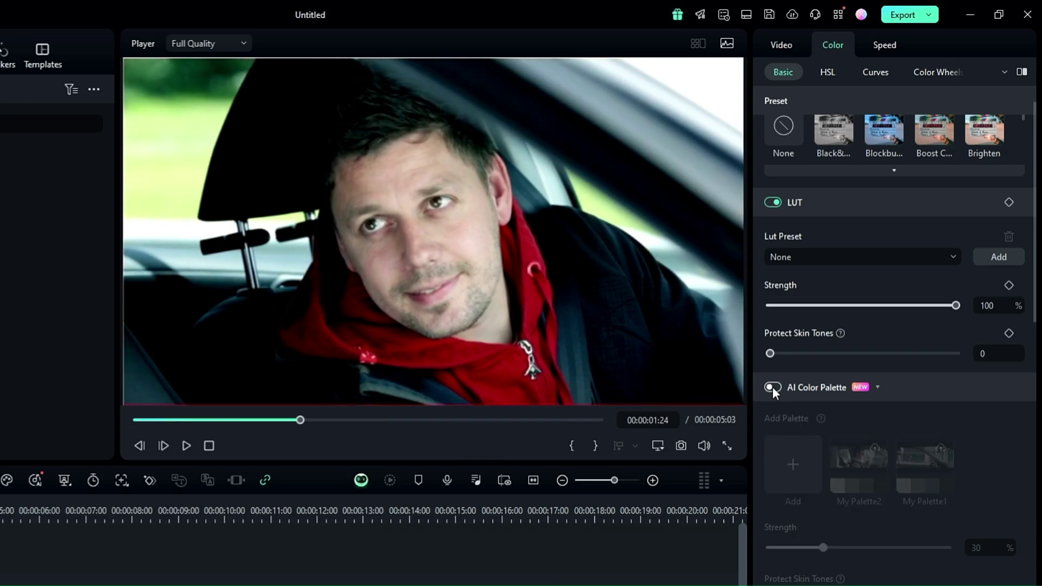
{"action": "left_click", "coordinate": [772, 386]}
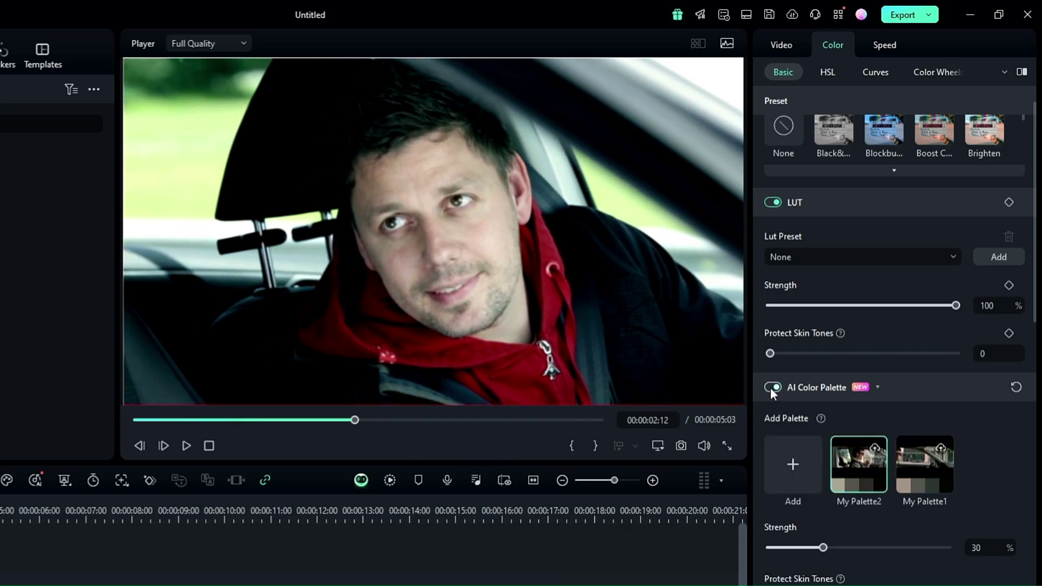
{"action": "key", "text": "space"}
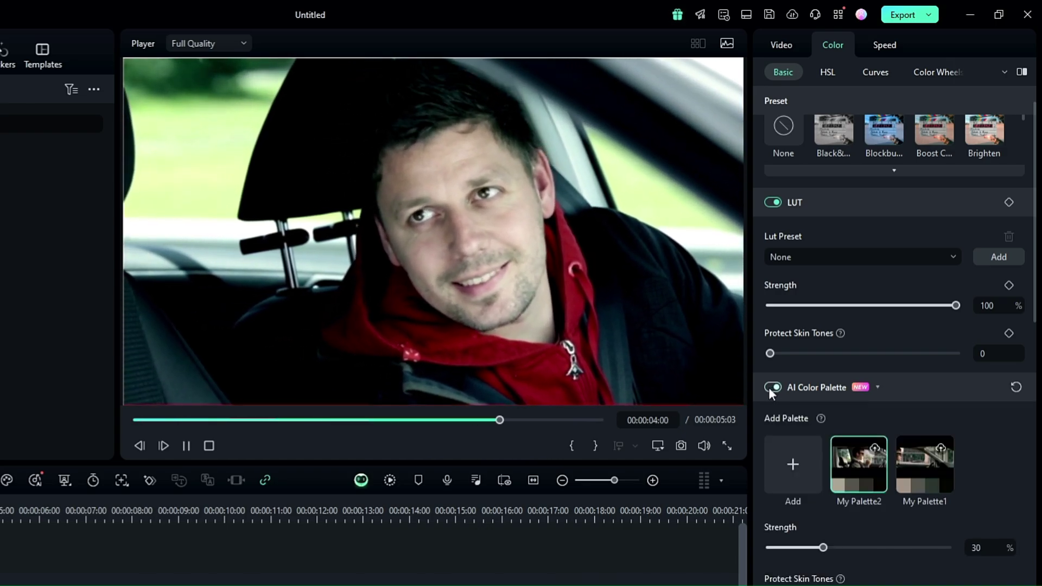
{"action": "left_click", "coordinate": [771, 388]}
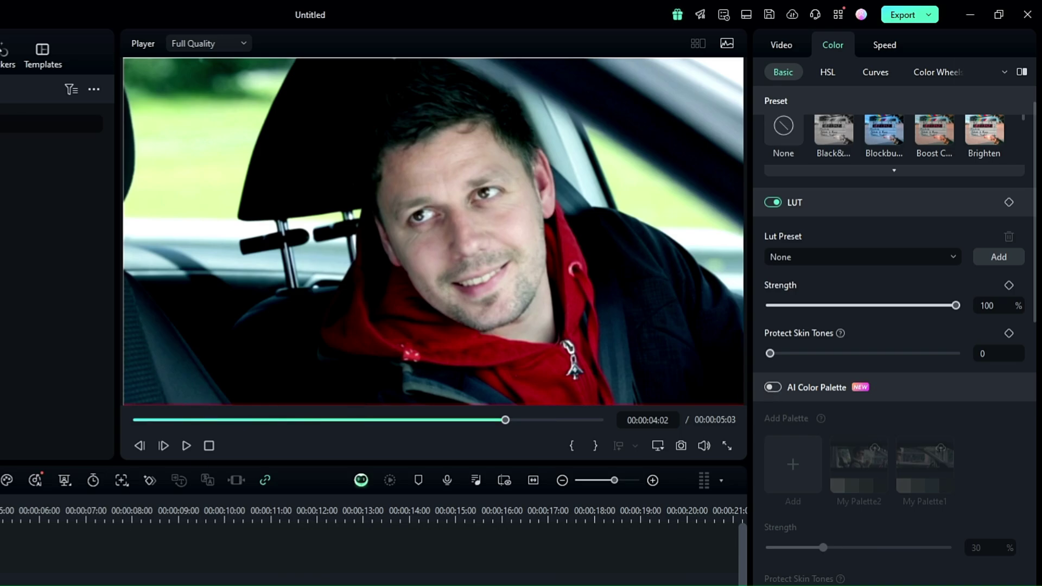
Replay from the start comparing again, leaving AI Color Palette on at 30% strength.
{"action": "key", "text": "Home"}
{"action": "left_click", "coordinate": [768, 388]}
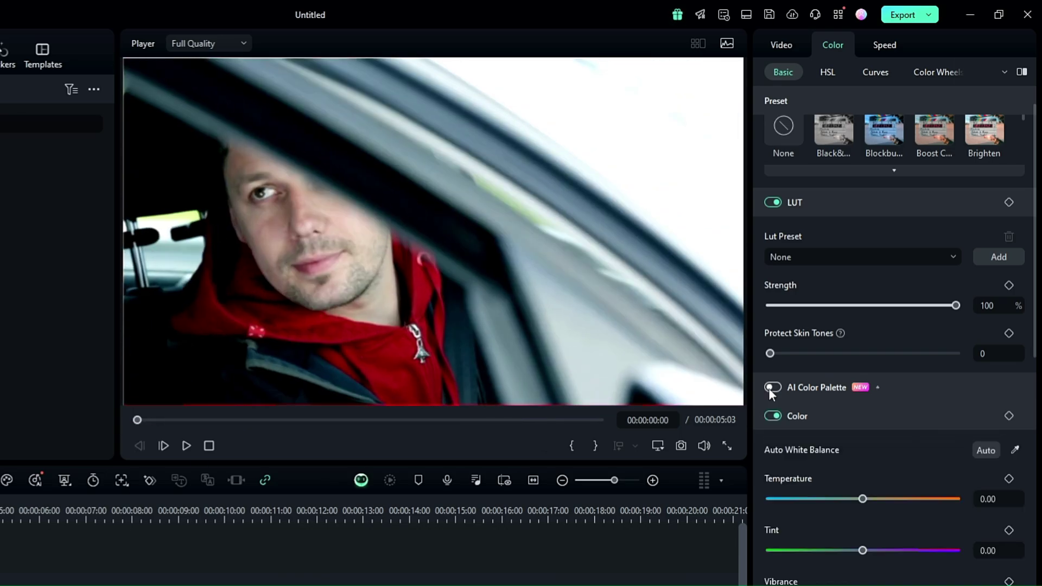
{"action": "key", "text": "space"}
{"action": "left_click", "coordinate": [780, 384]}
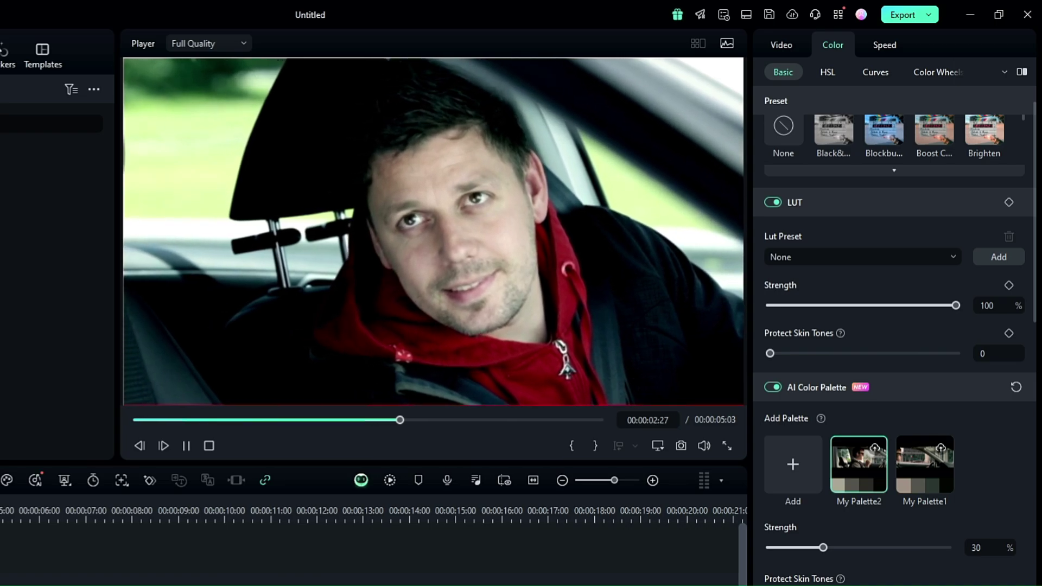
{"action": "key", "text": "space"}
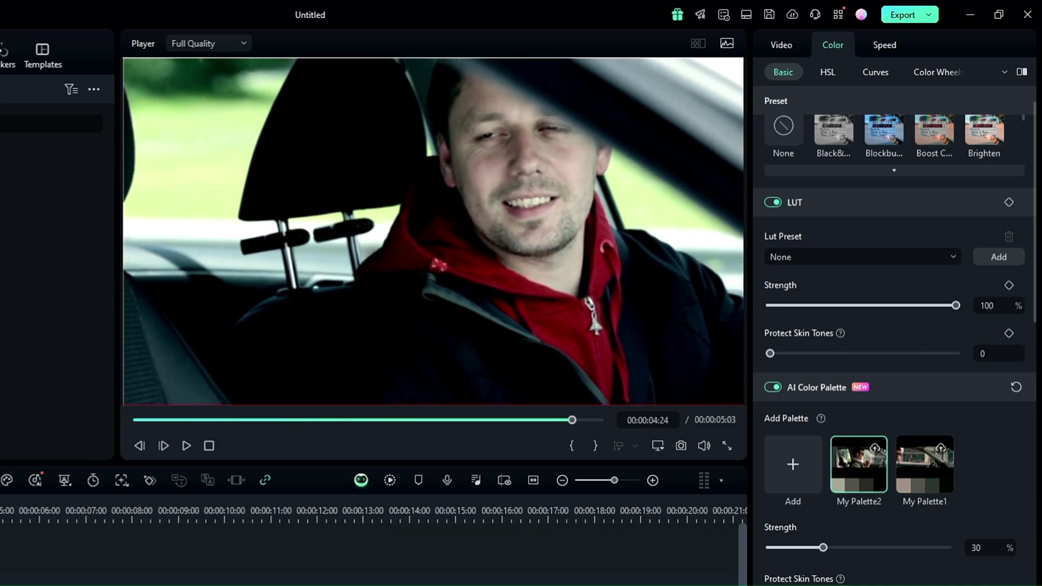
{"action": "scroll", "coordinate": [820, 504], "scroll_direction": "down", "scroll_amount": 1}
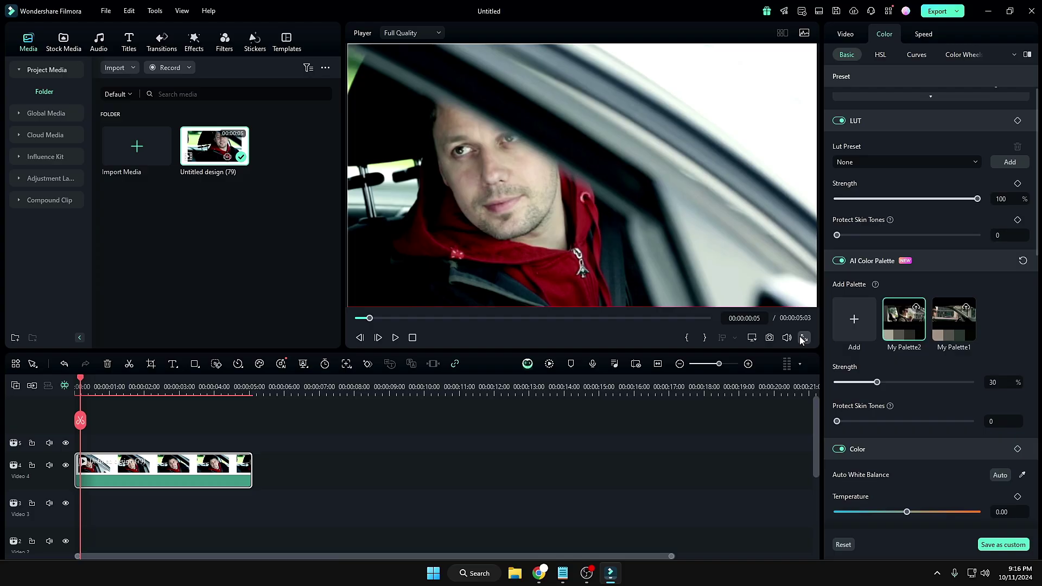
Import Untitled design (80).mp4 from Downloads into the new project's media.
{"action": "left_click", "coordinate": [727, 446]}
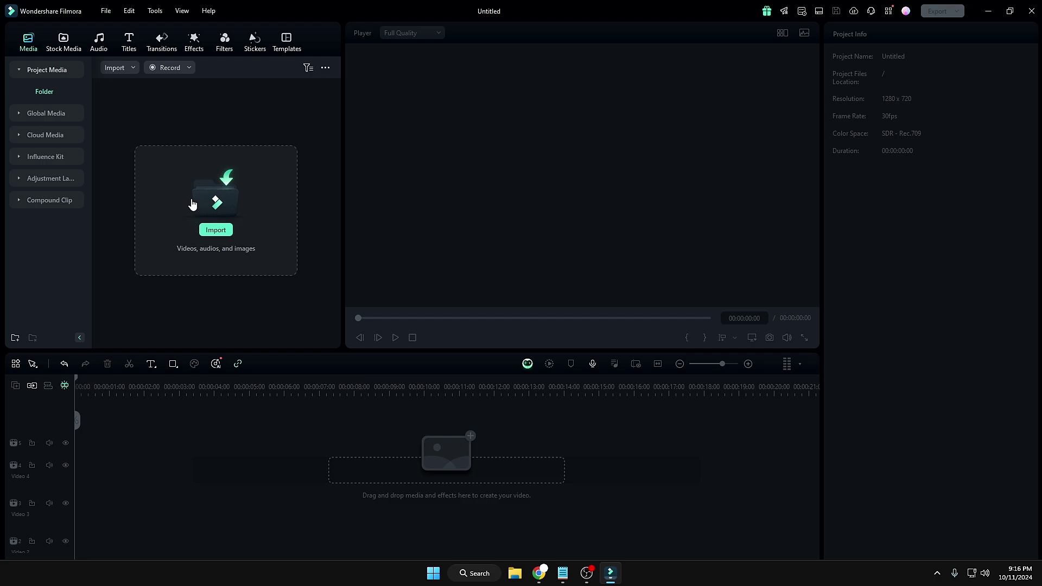
{"action": "left_click", "coordinate": [216, 229]}
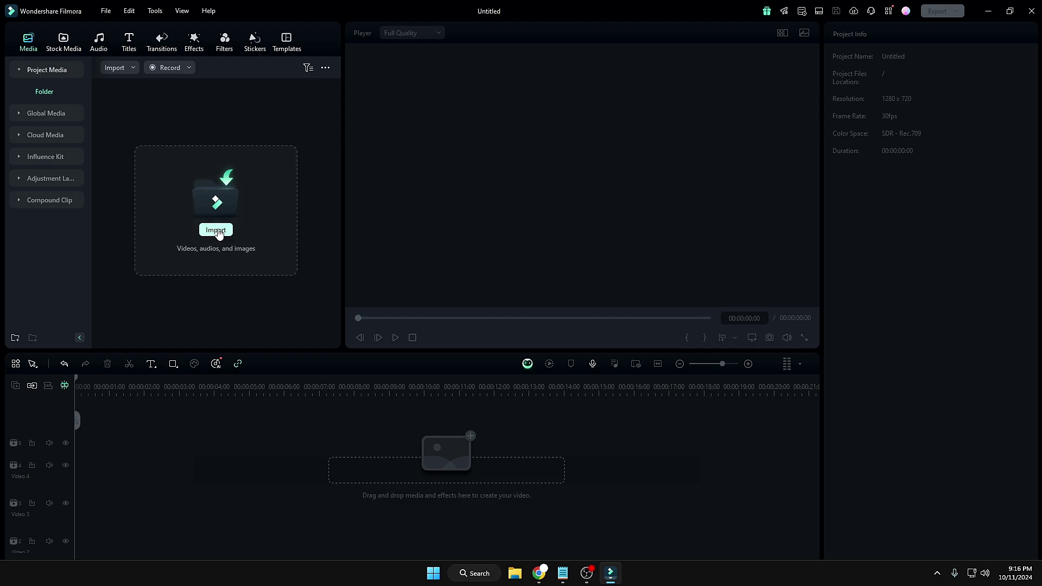
{"action": "left_click", "coordinate": [219, 233]}
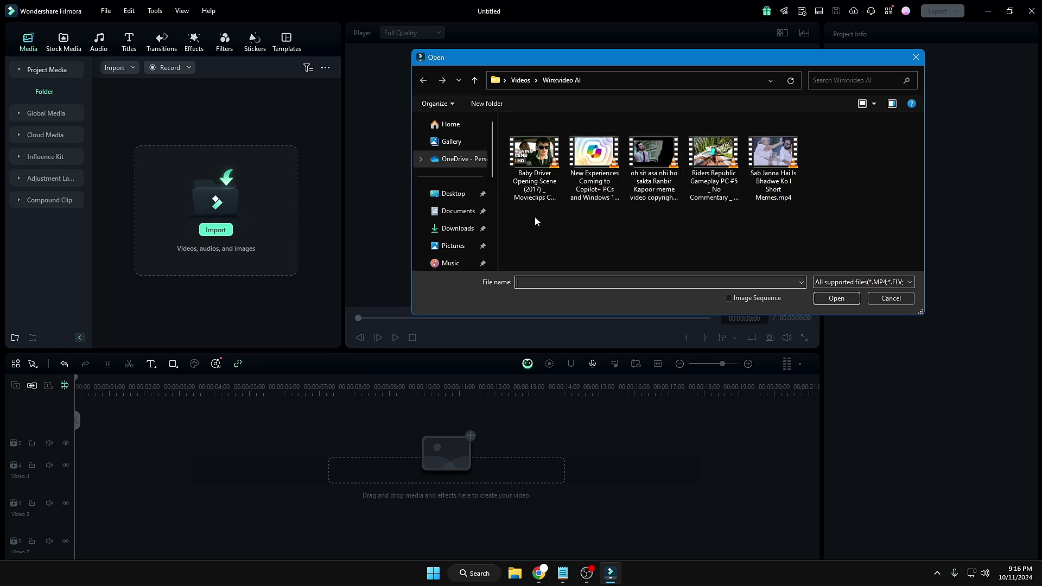
{"action": "left_click", "coordinate": [458, 228]}
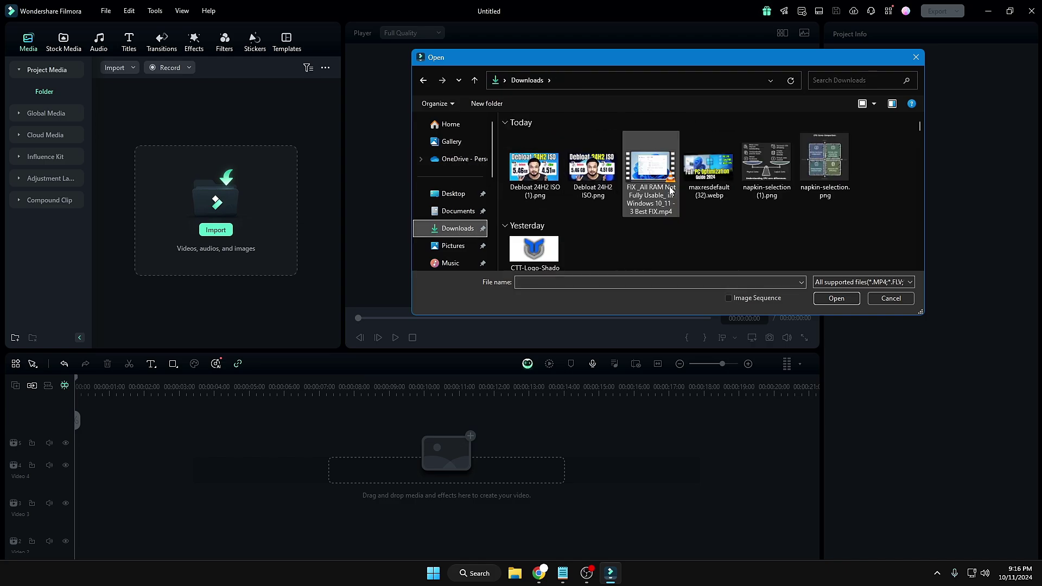
{"action": "left_click", "coordinate": [592, 166]}
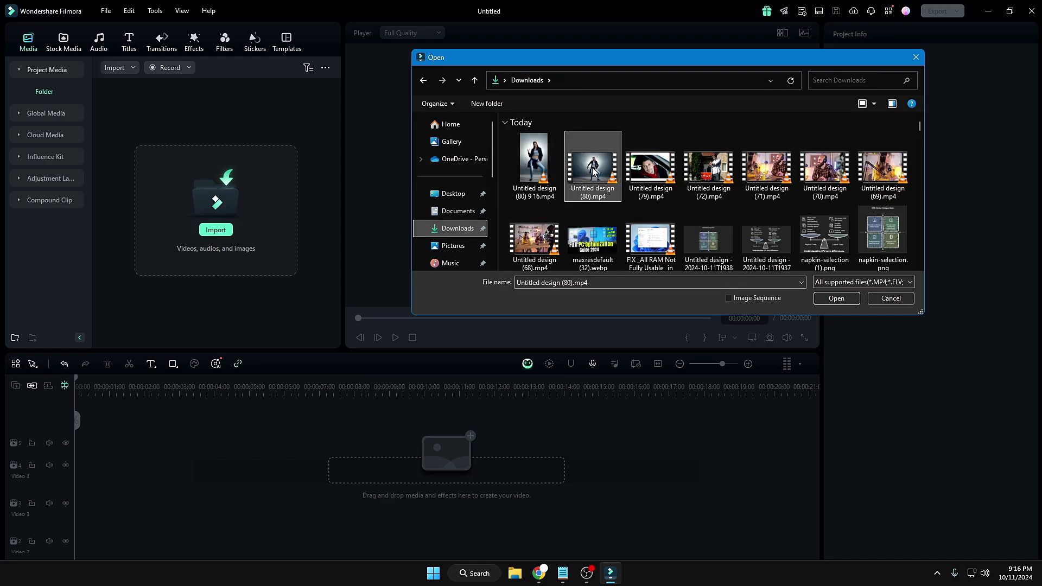
{"action": "left_click", "coordinate": [840, 300]}
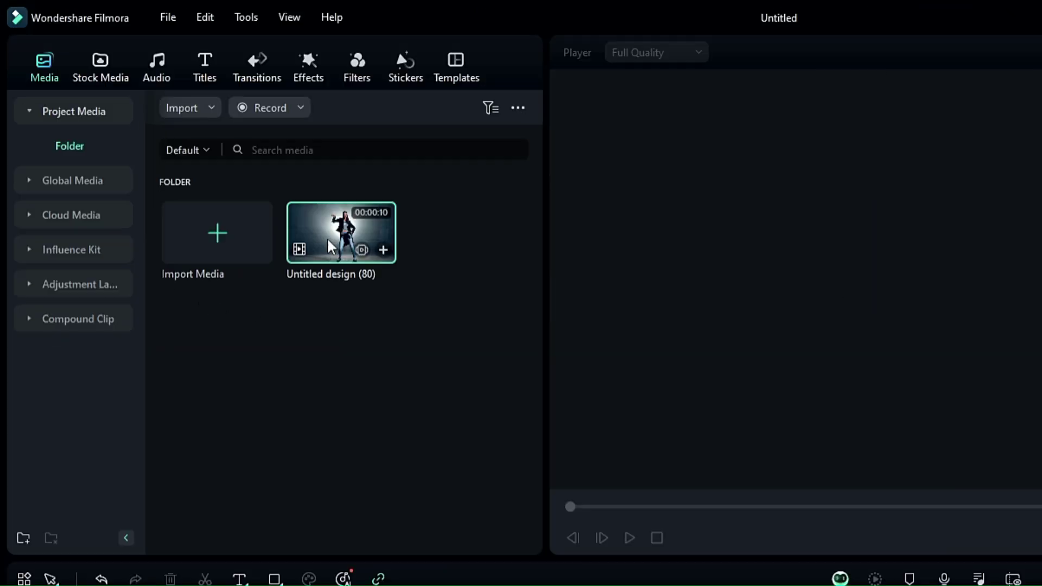
{"action": "right_click", "coordinate": [335, 241]}
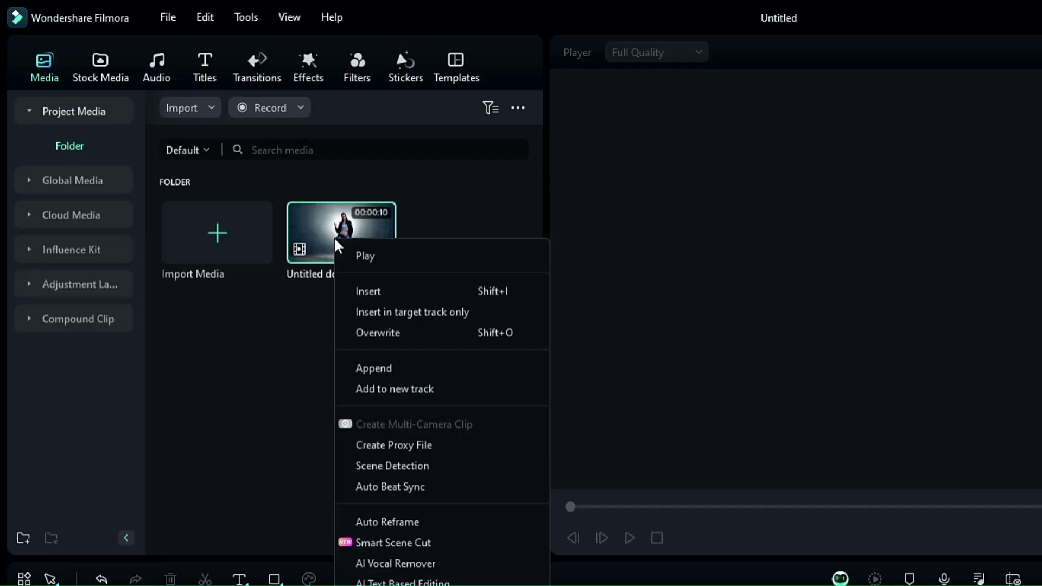
Auto Reframe the dancer clip to 9:16 with Auto motion speed and analyze it.
{"action": "left_click", "coordinate": [390, 522]}
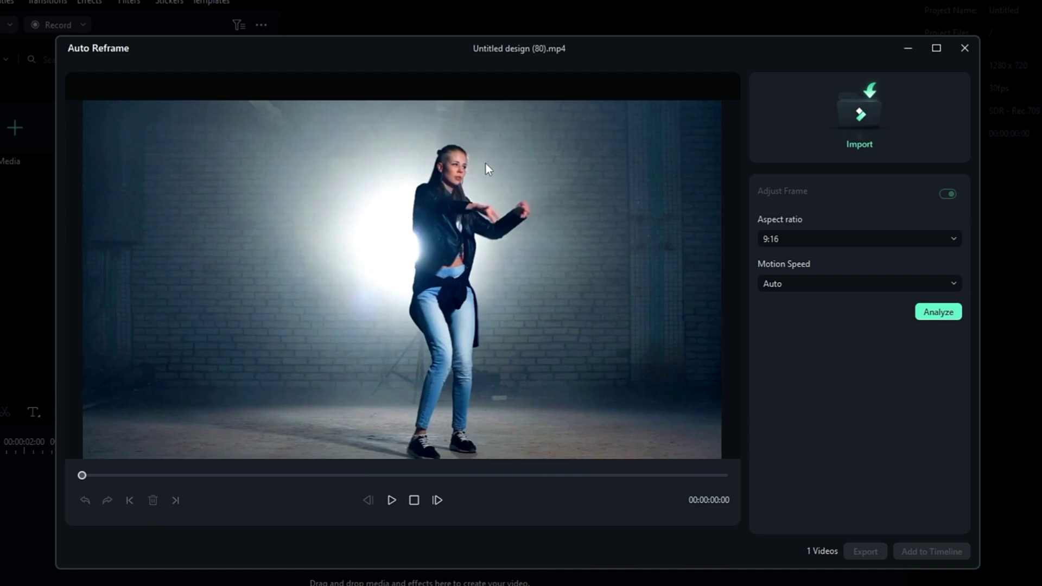
{"action": "left_click", "coordinate": [802, 240]}
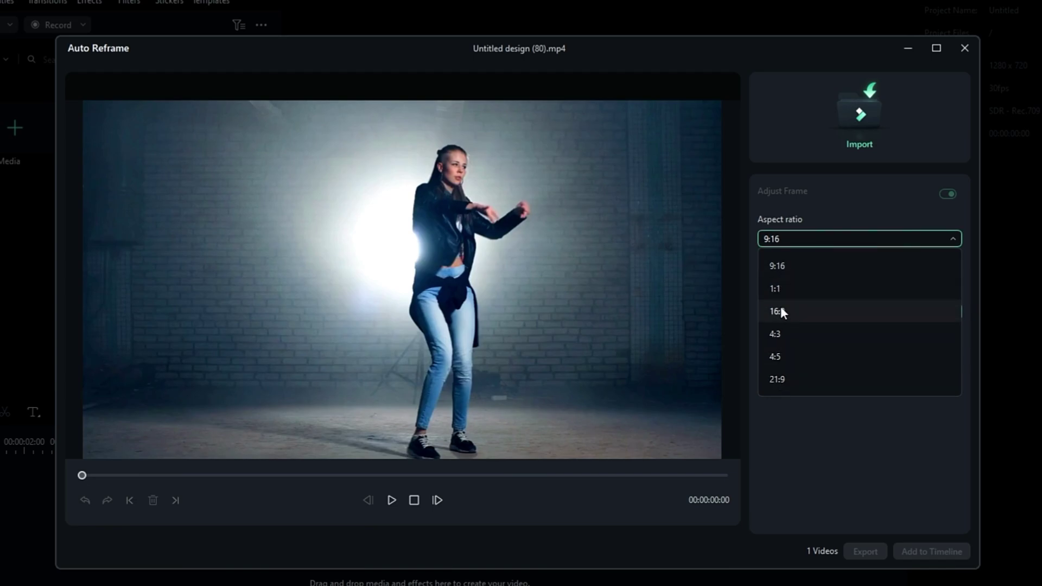
{"action": "left_click", "coordinate": [796, 266]}
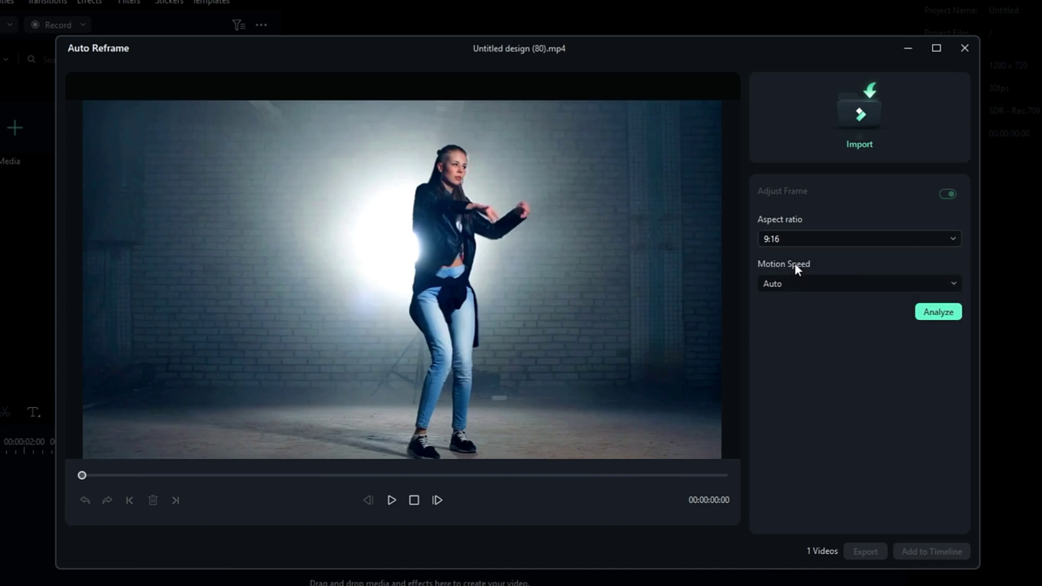
{"action": "left_click", "coordinate": [796, 285]}
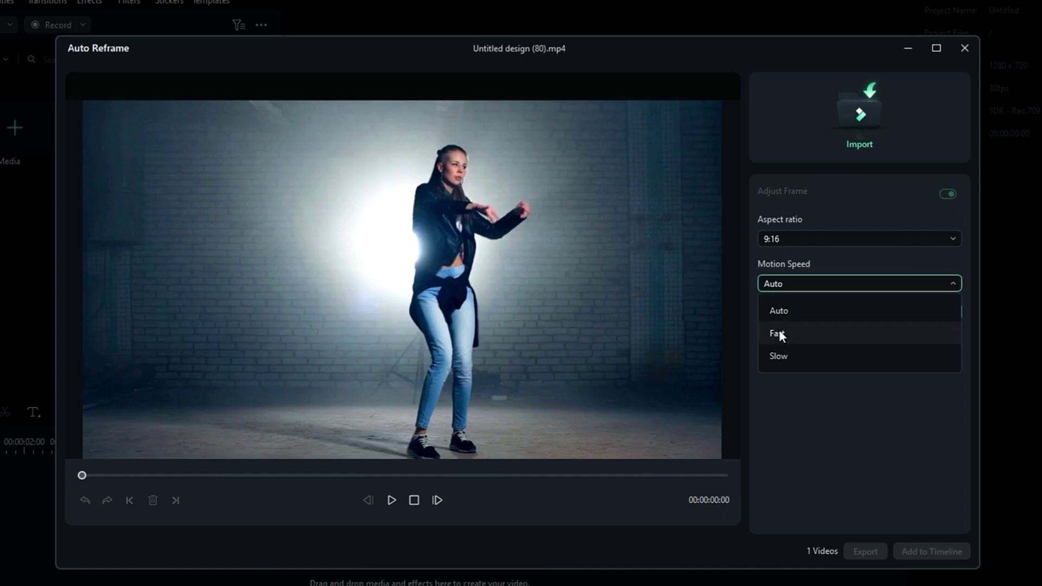
{"action": "left_click", "coordinate": [786, 309]}
{"action": "left_click", "coordinate": [943, 314]}
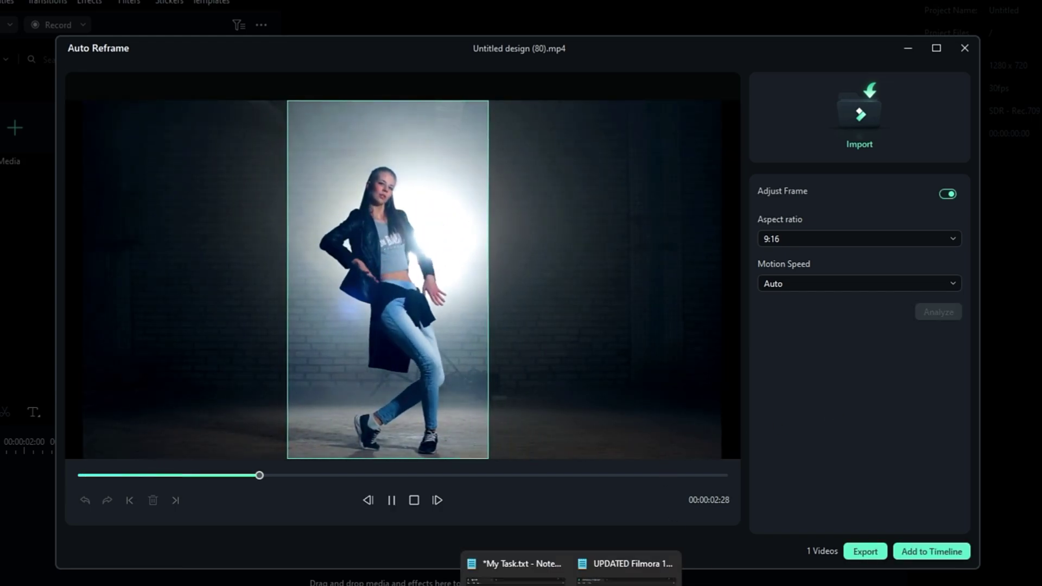
Nudge the 9:16 frame right and add the reframed clip to the timeline, keeping 1280 x 720 30fps.
{"action": "key", "text": "space"}
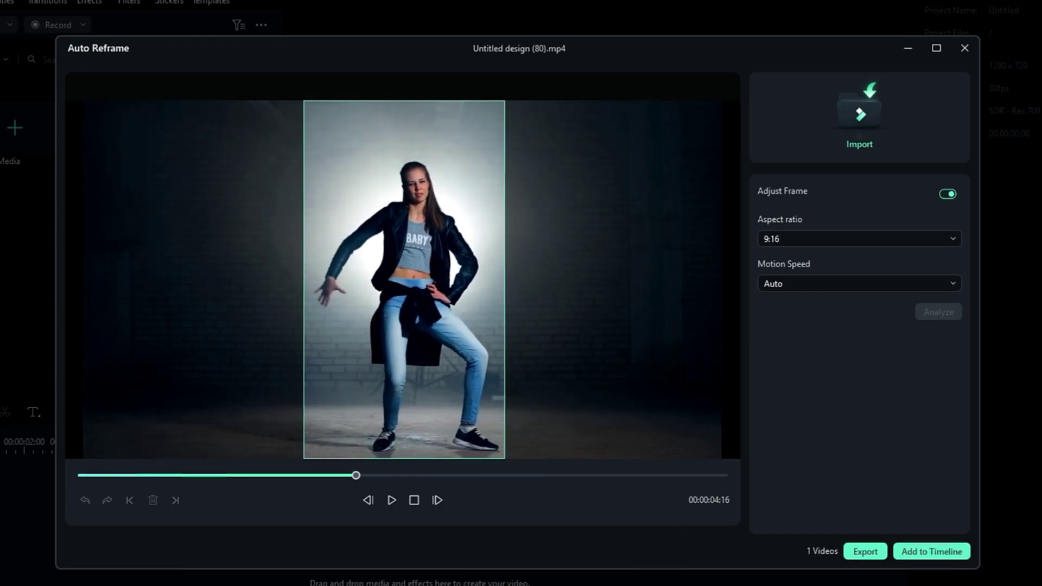
{"action": "left_click_drag", "start_coordinate": [419, 368], "coordinate": [426, 368]}
{"action": "key", "text": "space"}
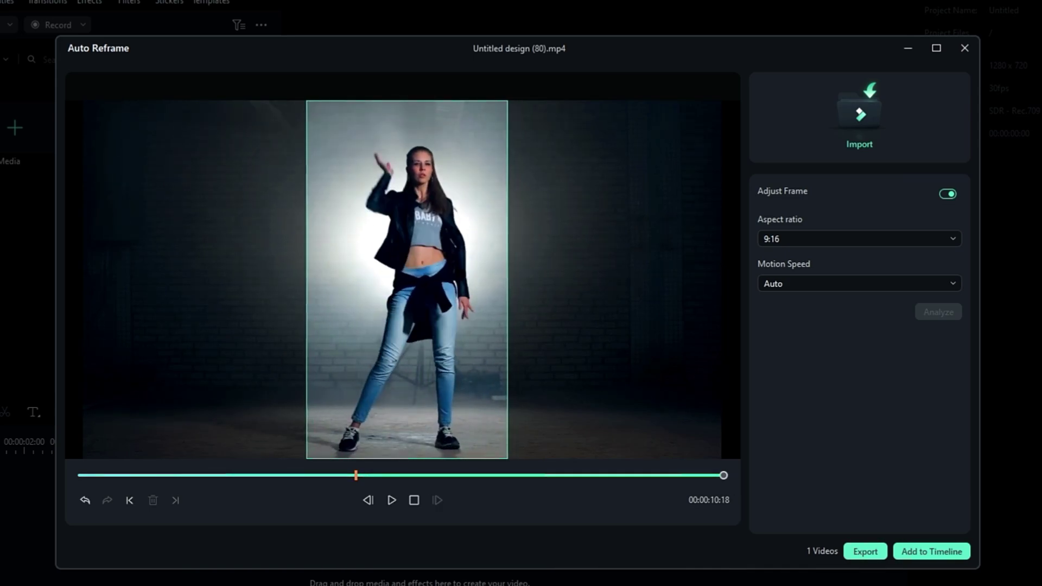
{"action": "left_click", "coordinate": [916, 553]}
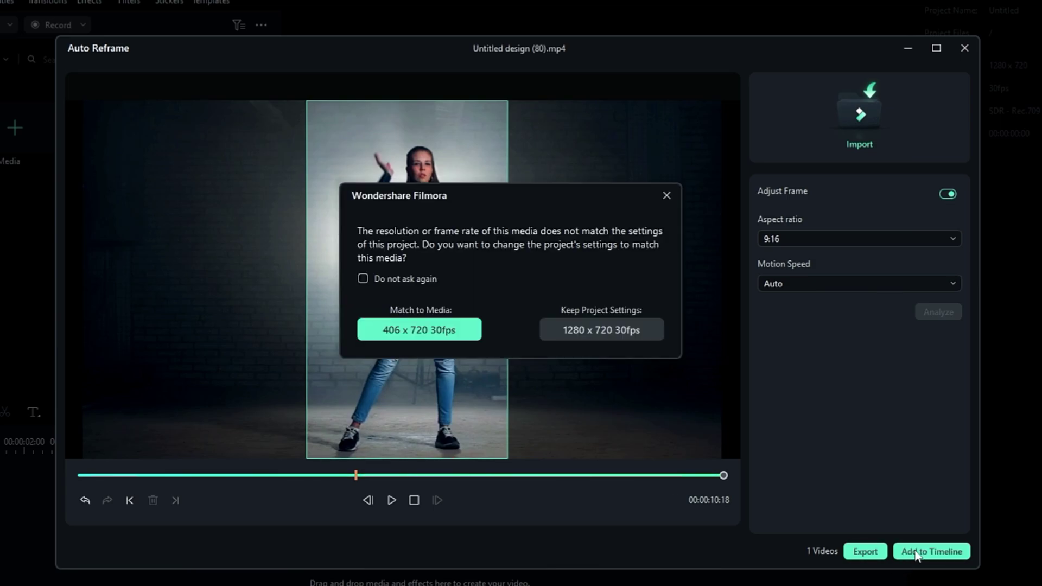
{"action": "left_click", "coordinate": [588, 330]}
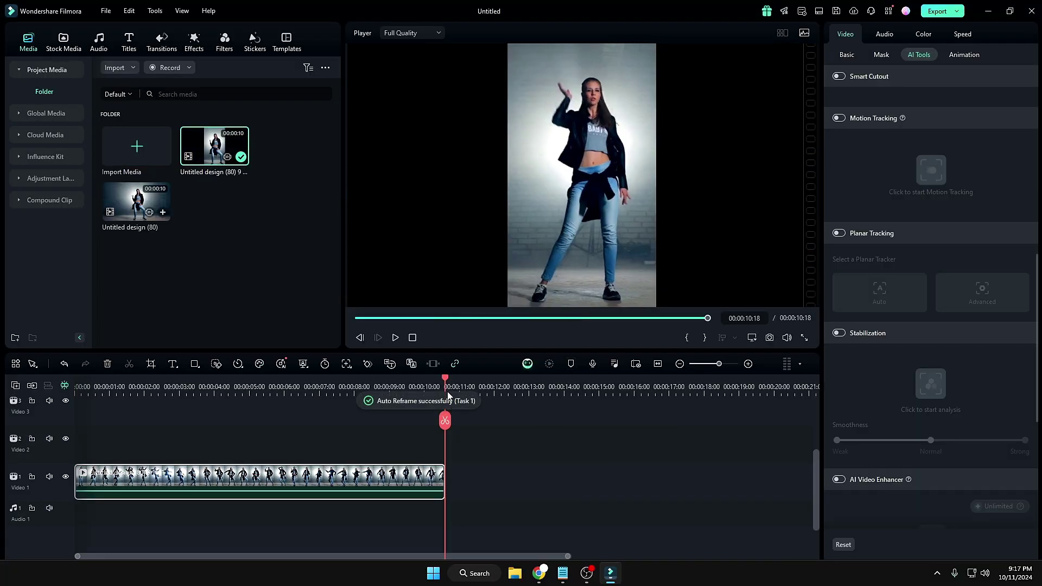
{"action": "key", "text": "space"}
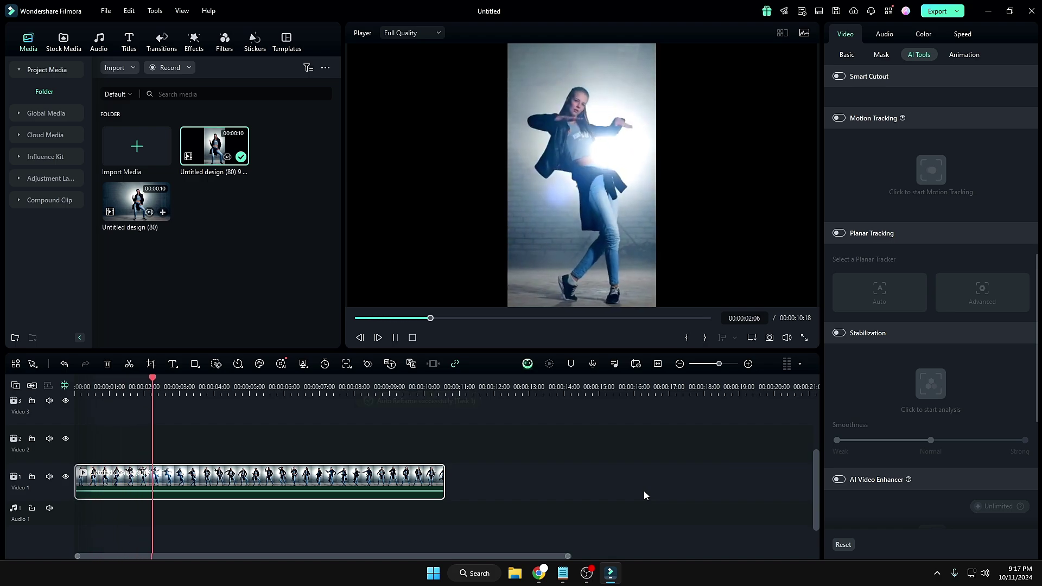
{"action": "left_click", "coordinate": [805, 338]}
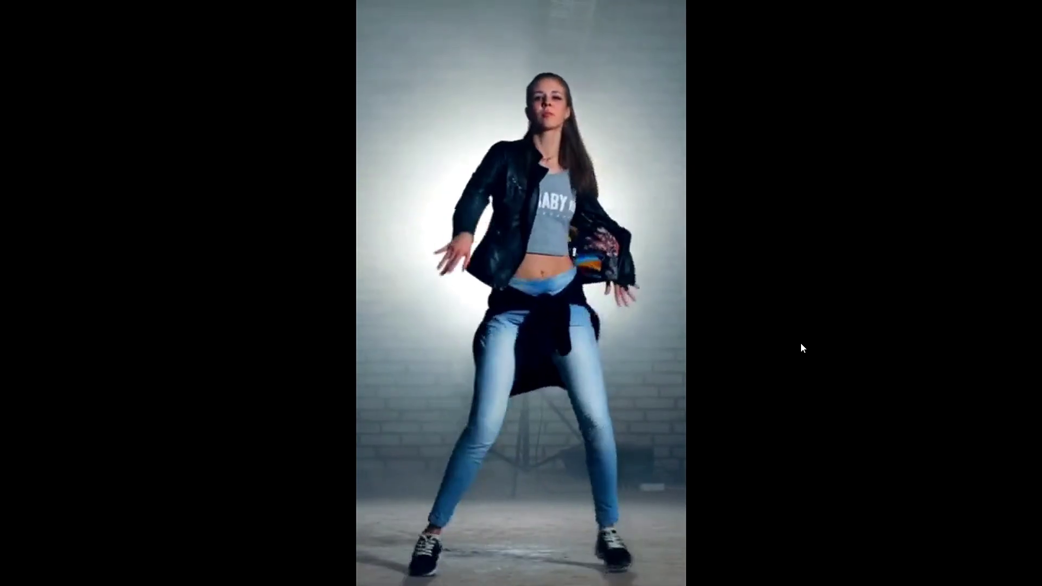
{"action": "key", "text": "Escape"}
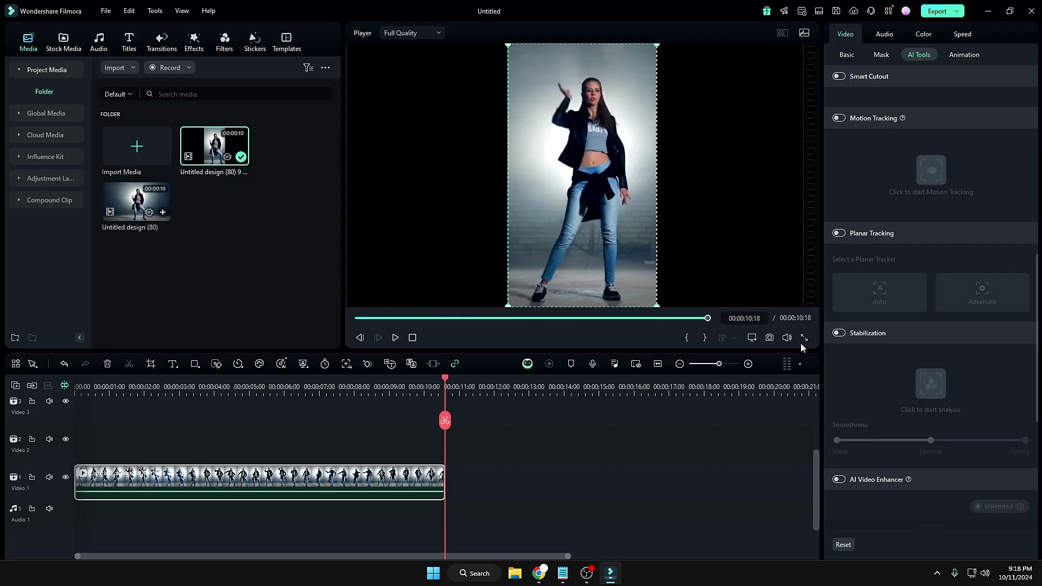
{"action": "key", "text": "space"}
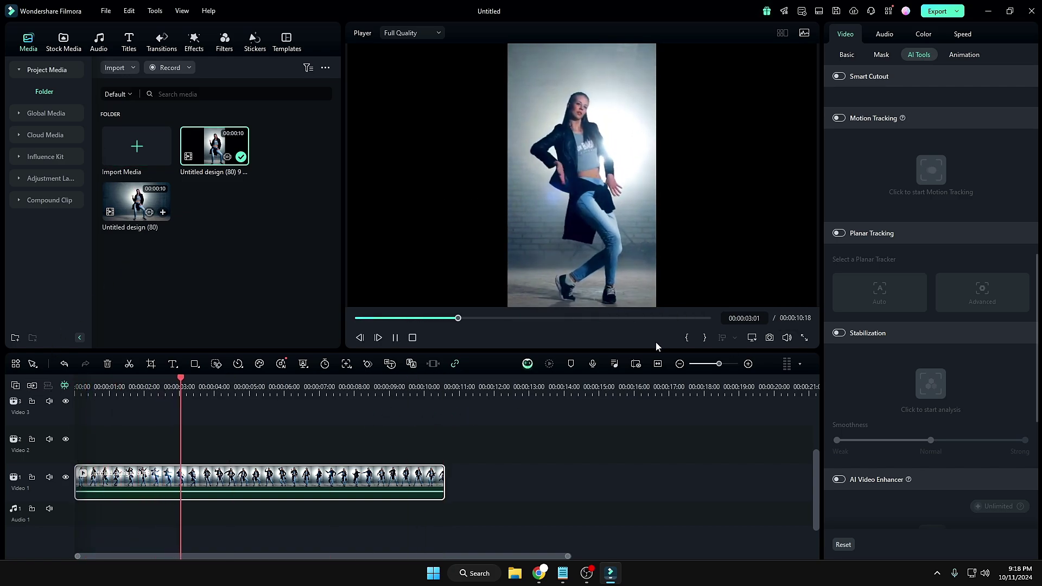
{"action": "key", "text": "space"}
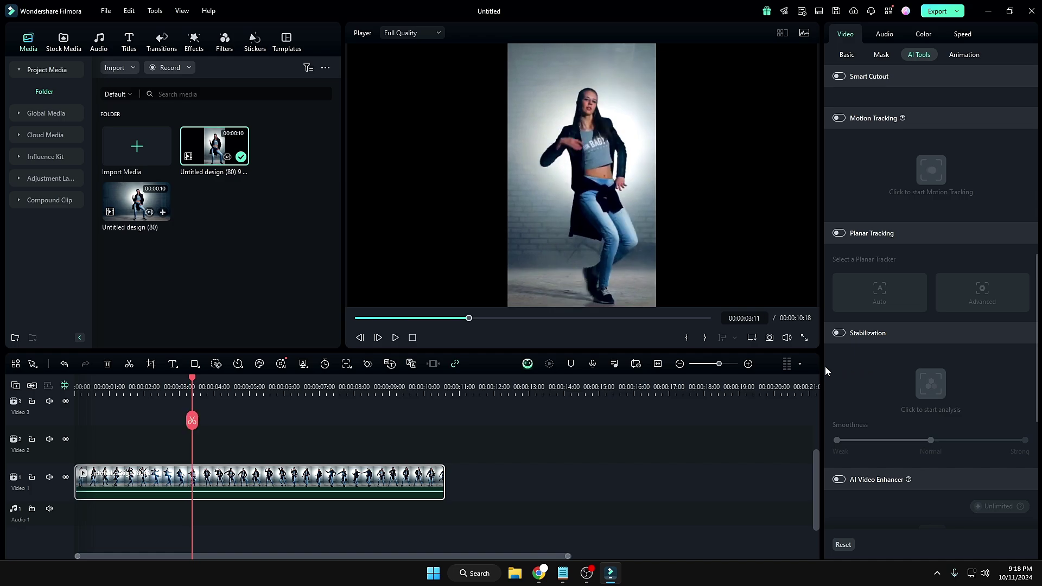
{"action": "left_click", "coordinate": [809, 340]}
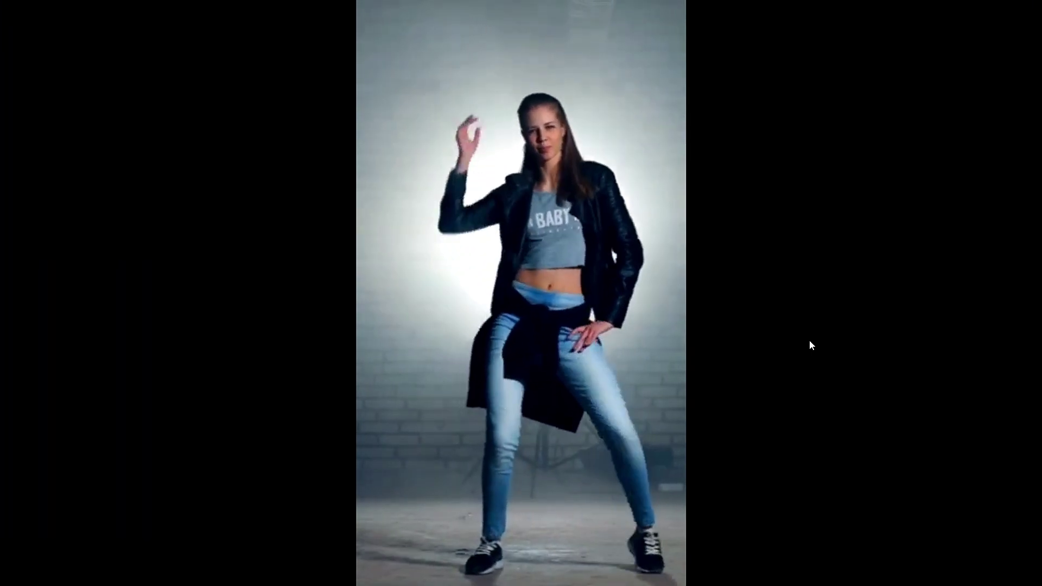
{"action": "key", "text": "Escape"}
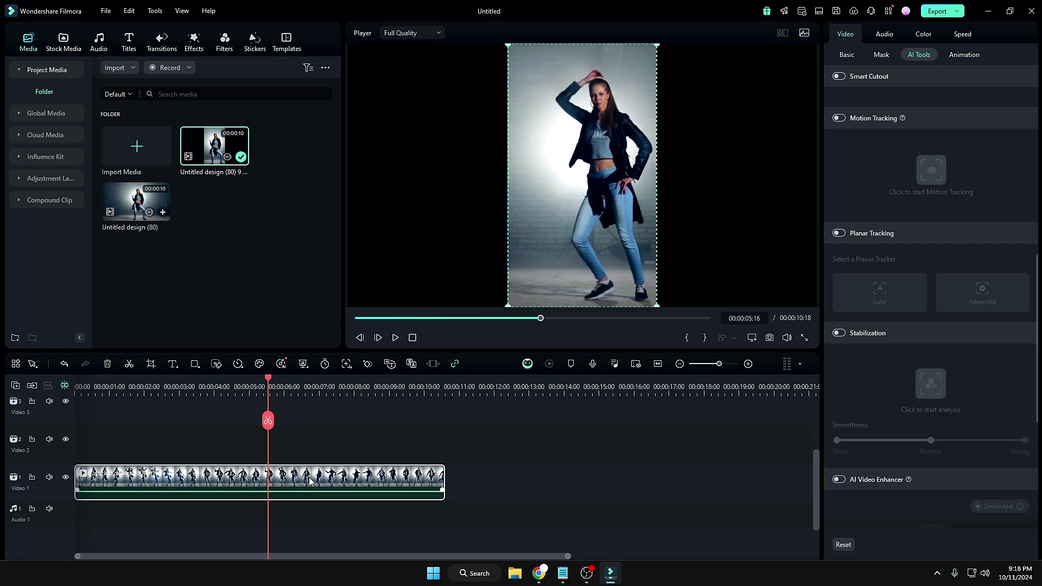
{"action": "left_click_drag", "start_coordinate": [269, 378], "coordinate": [76, 381]}
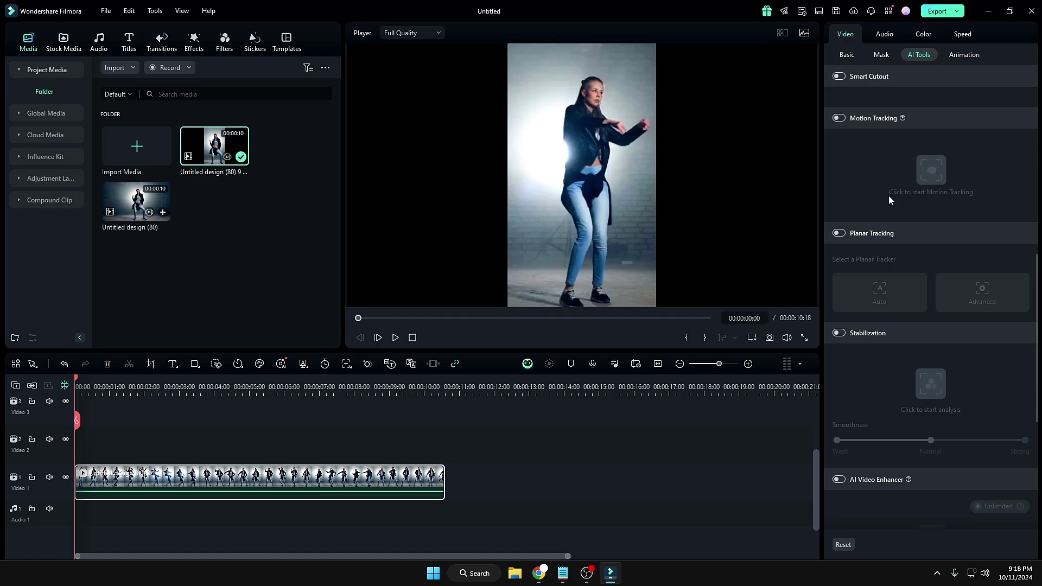
Enable AI Video Enhancer on the dancer clip, generate the enhancement, and play the result.
{"action": "scroll", "coordinate": [889, 202], "scroll_direction": "down", "scroll_amount": 1}
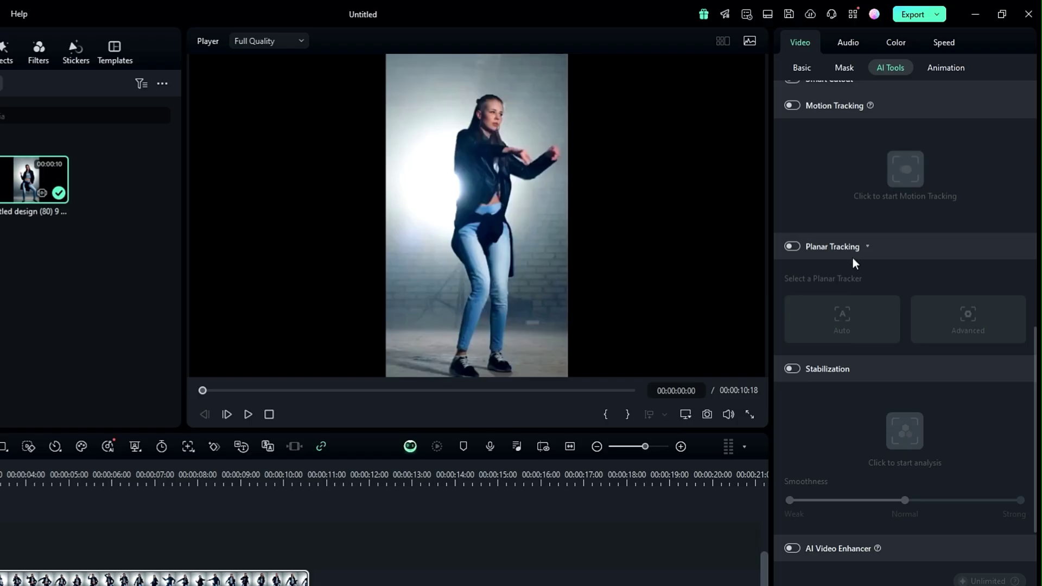
{"action": "scroll", "coordinate": [885, 245], "scroll_direction": "down", "scroll_amount": 4}
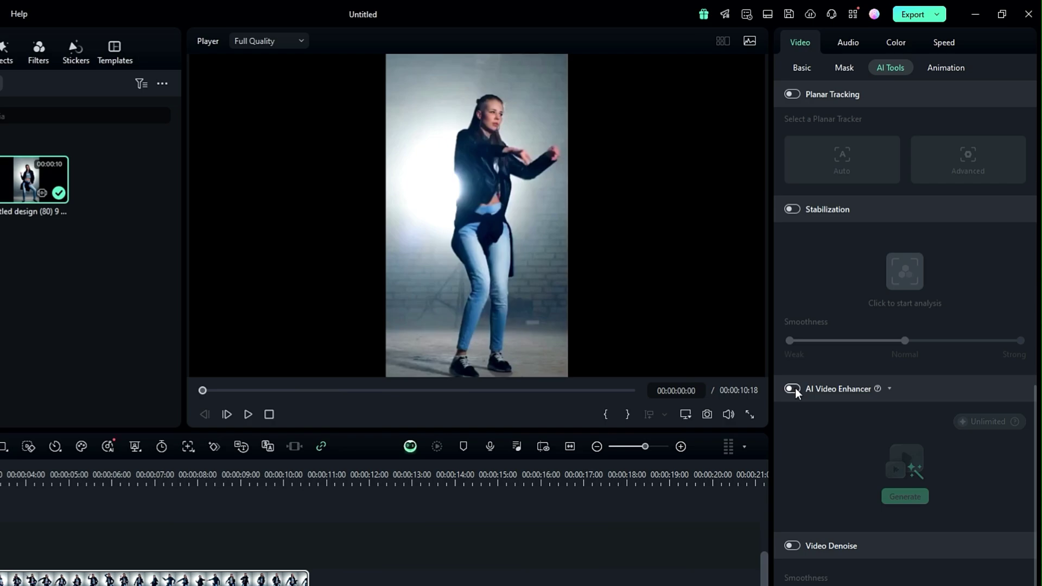
{"action": "left_click", "coordinate": [792, 389]}
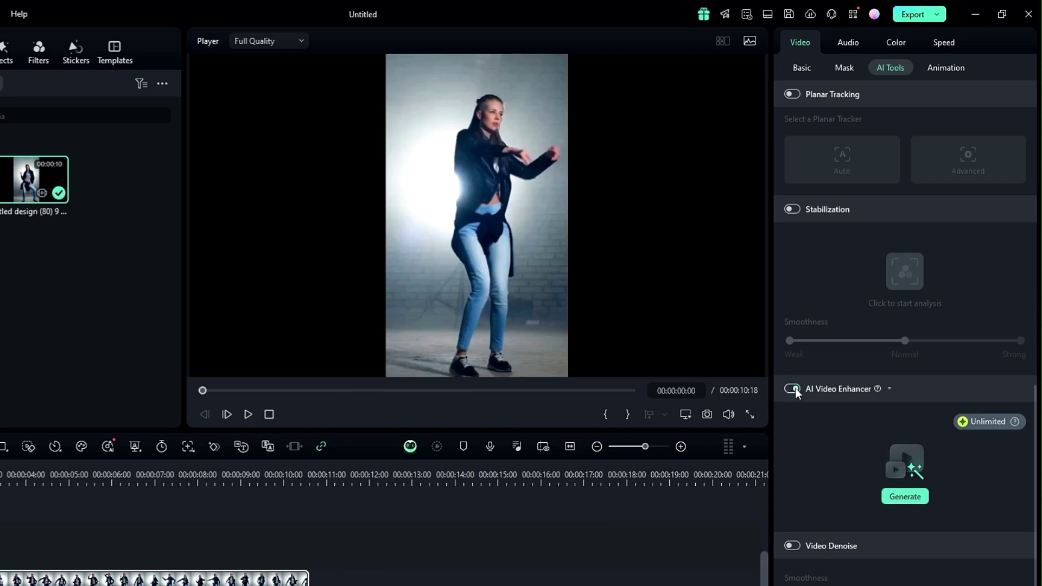
{"action": "left_click", "coordinate": [908, 503]}
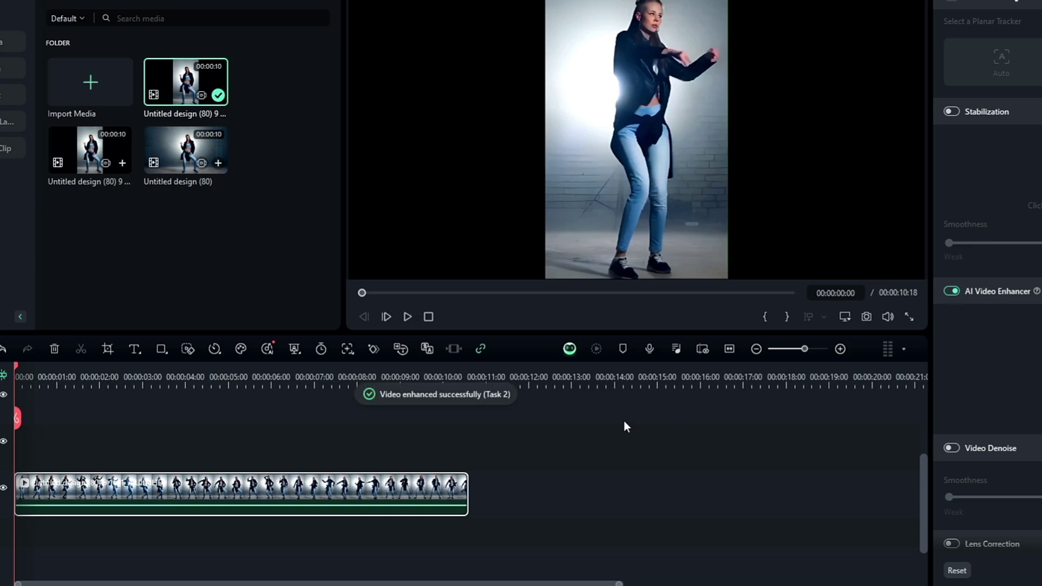
{"action": "left_click", "coordinate": [406, 319]}
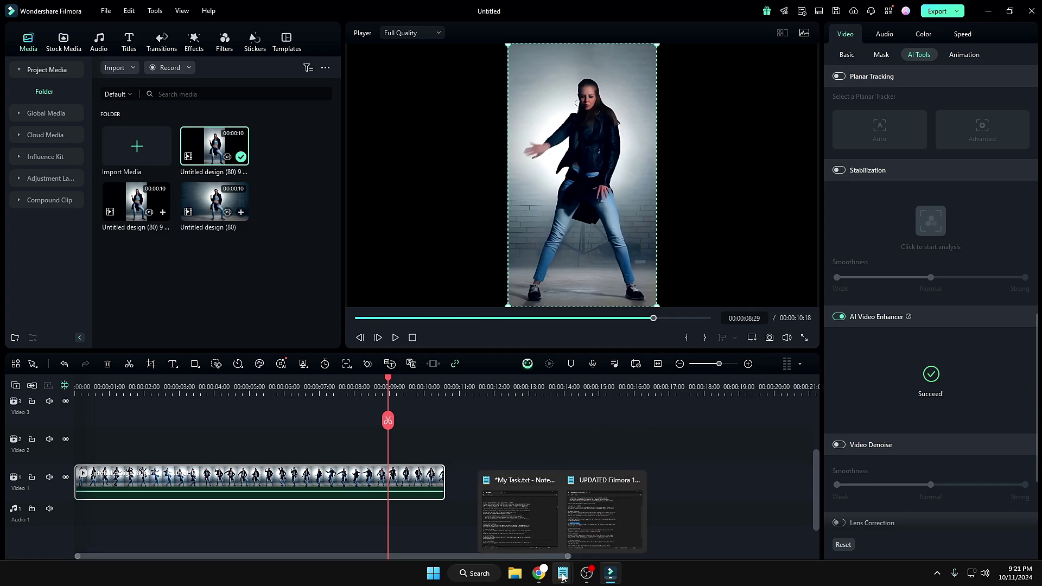
Close Export without exporting, then delete the dancer clip from the timeline and all three media clips.
{"action": "left_click", "coordinate": [931, 12]}
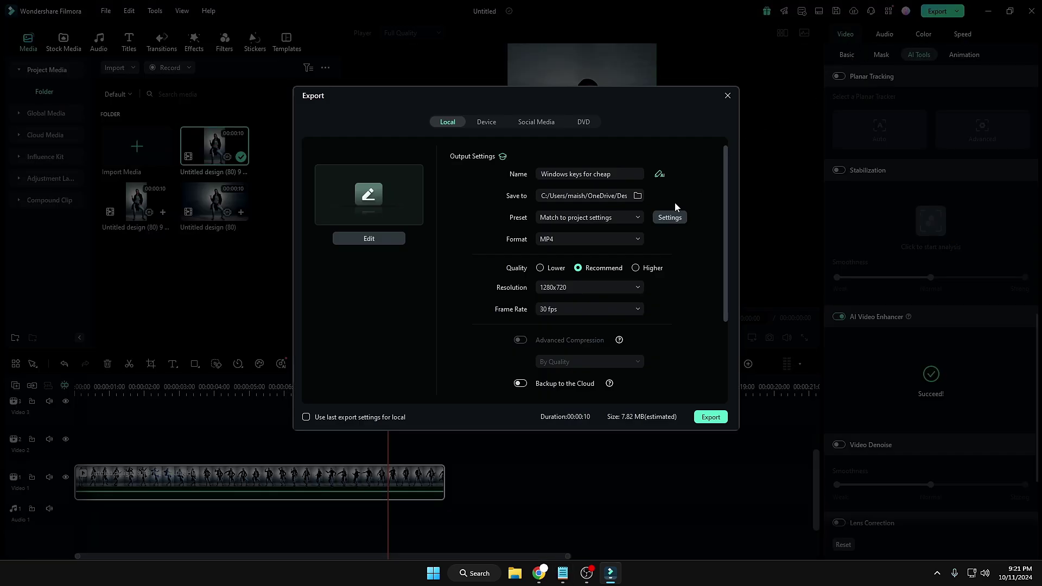
{"action": "left_click", "coordinate": [728, 96]}
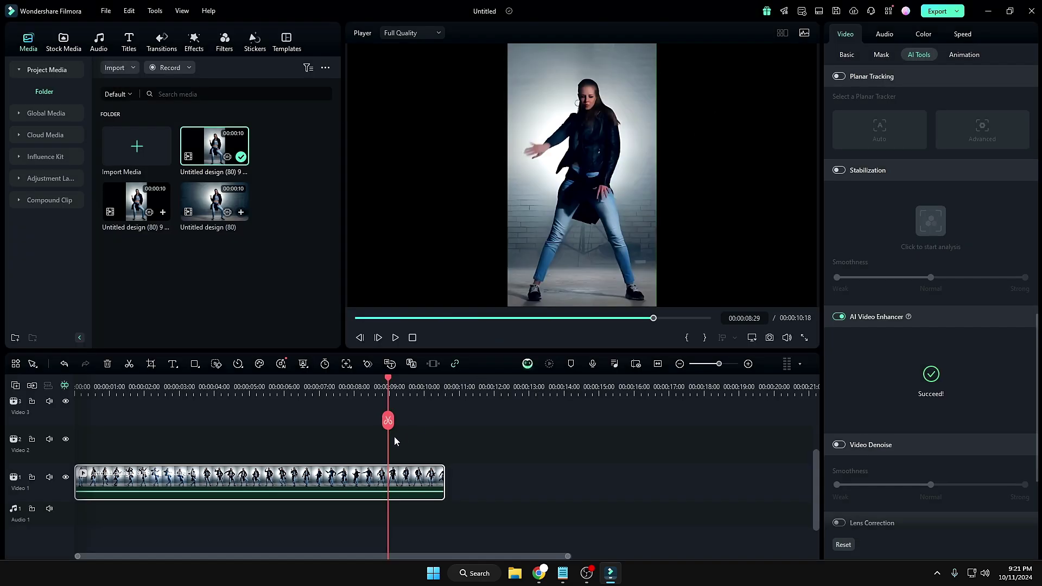
{"action": "key", "text": "Delete"}
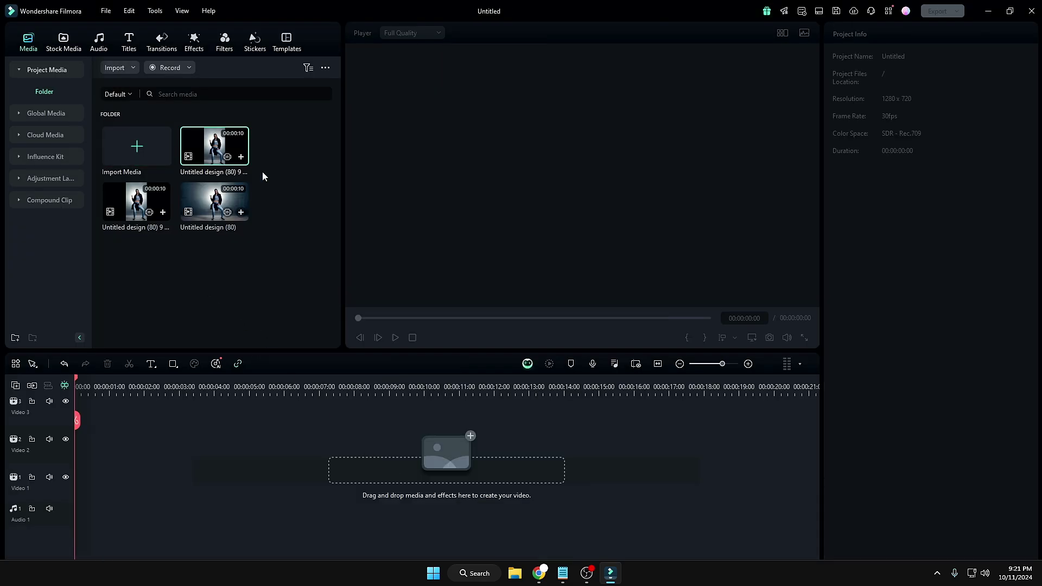
{"action": "left_click_drag", "start_coordinate": [264, 136], "coordinate": [154, 225]}
{"action": "key", "text": "Delete"}
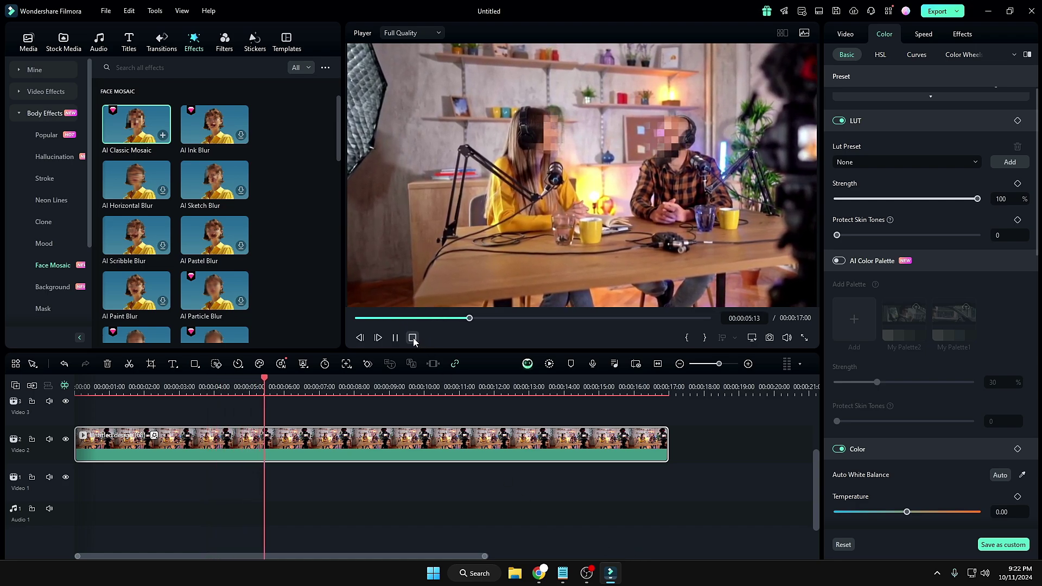
Move the face mosaic from the man's face to the woman's and scrub back to about 11 seconds.
{"action": "left_click", "coordinate": [397, 337]}
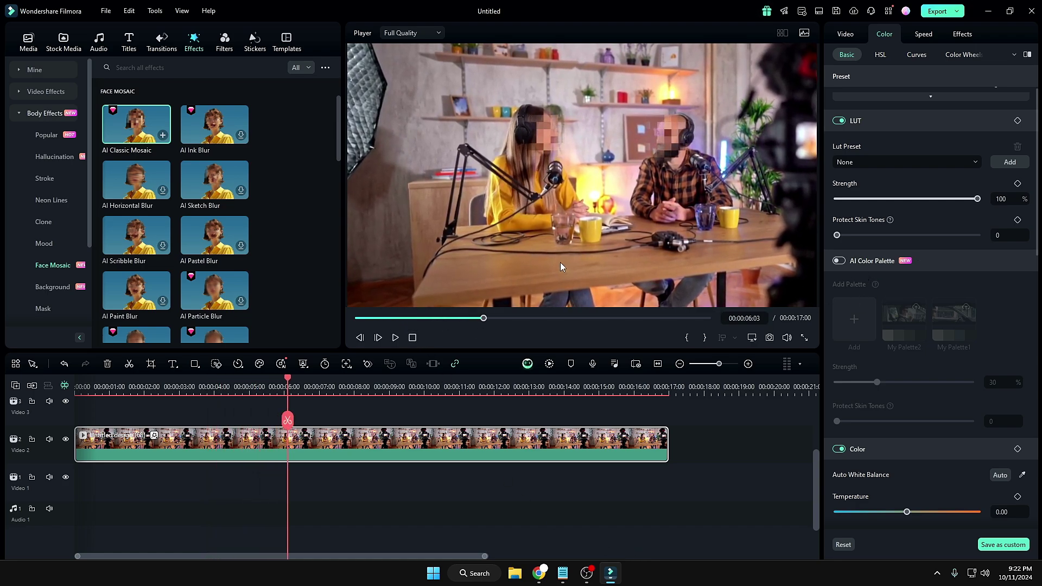
{"action": "left_click", "coordinate": [153, 440]}
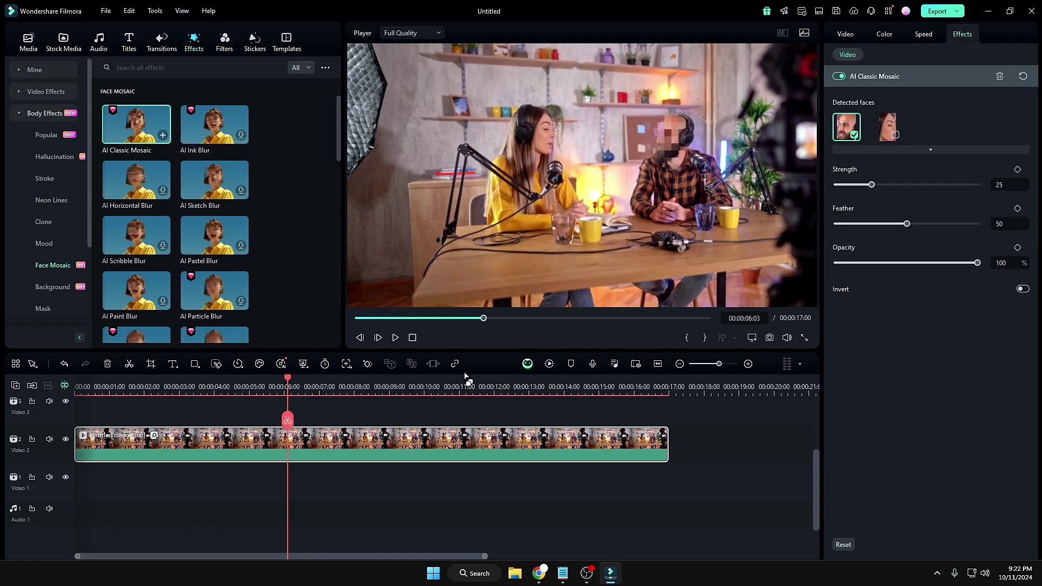
{"action": "left_click", "coordinate": [395, 337]}
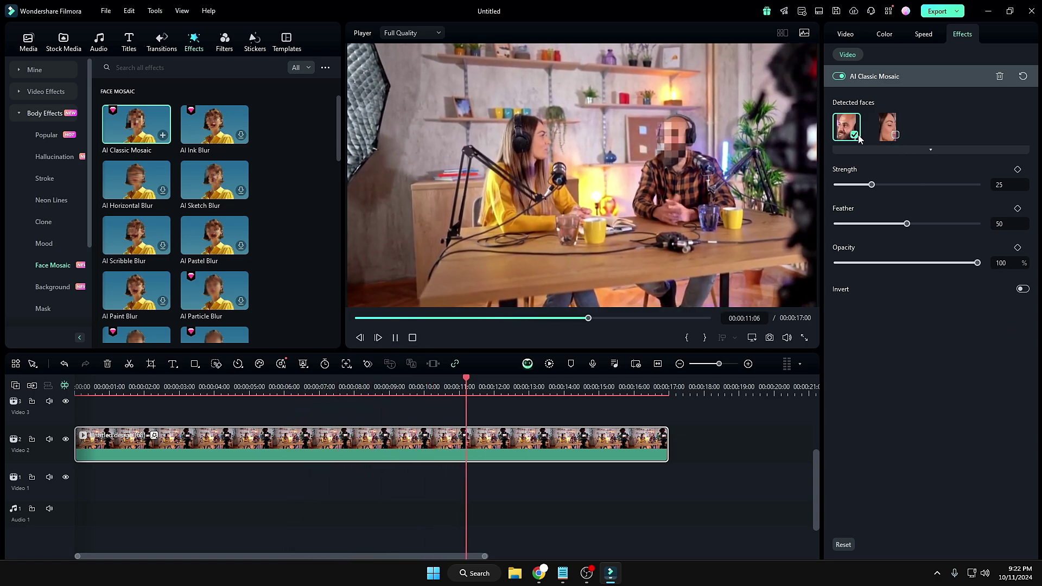
{"action": "left_click", "coordinate": [888, 127]}
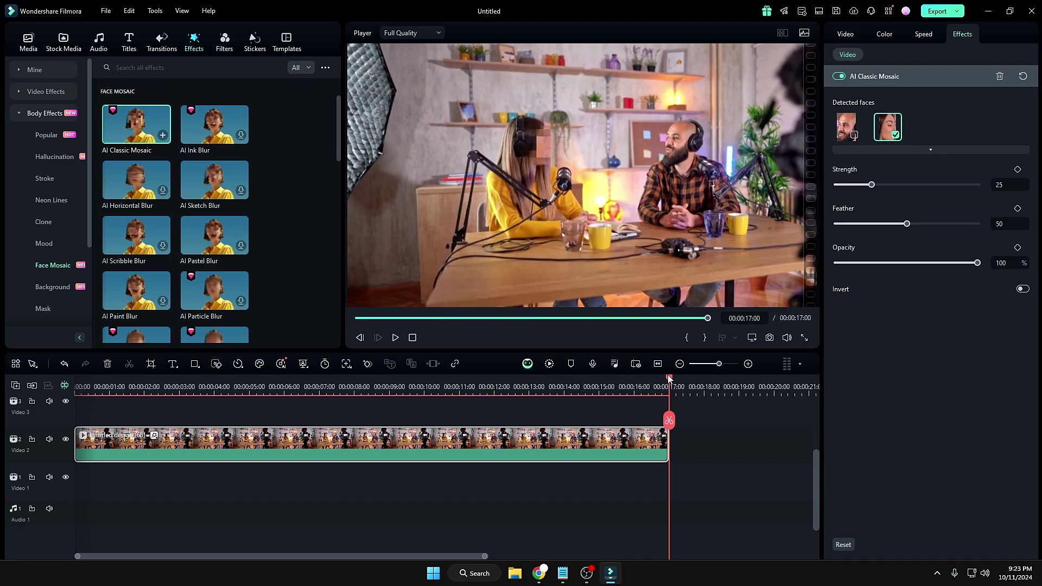
{"action": "left_click_drag", "start_coordinate": [669, 378], "coordinate": [470, 387]}
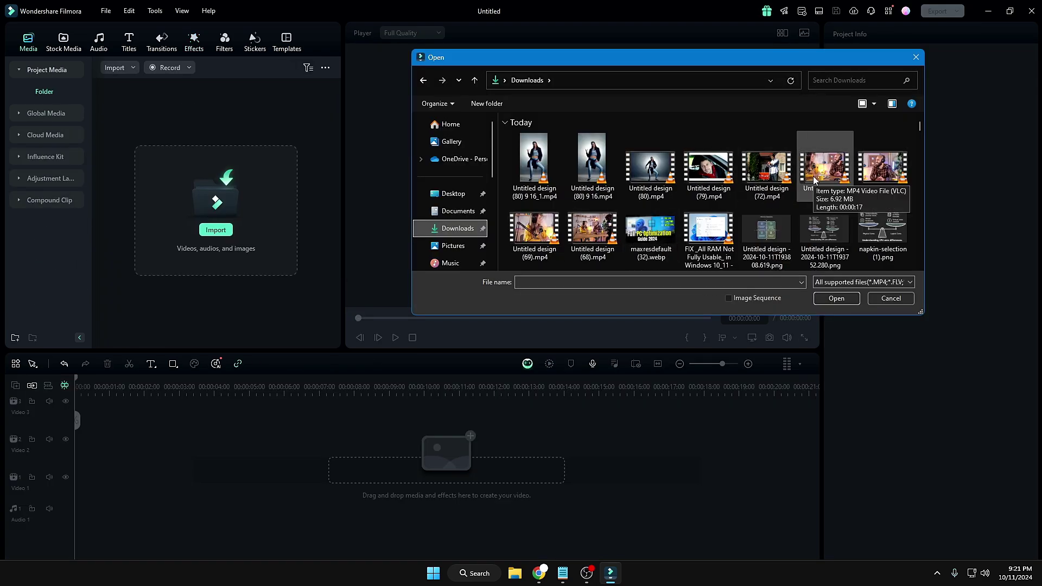
Import Untitled design (68).mp4 and place it on the Video 2 track.
{"action": "left_click", "coordinate": [592, 228]}
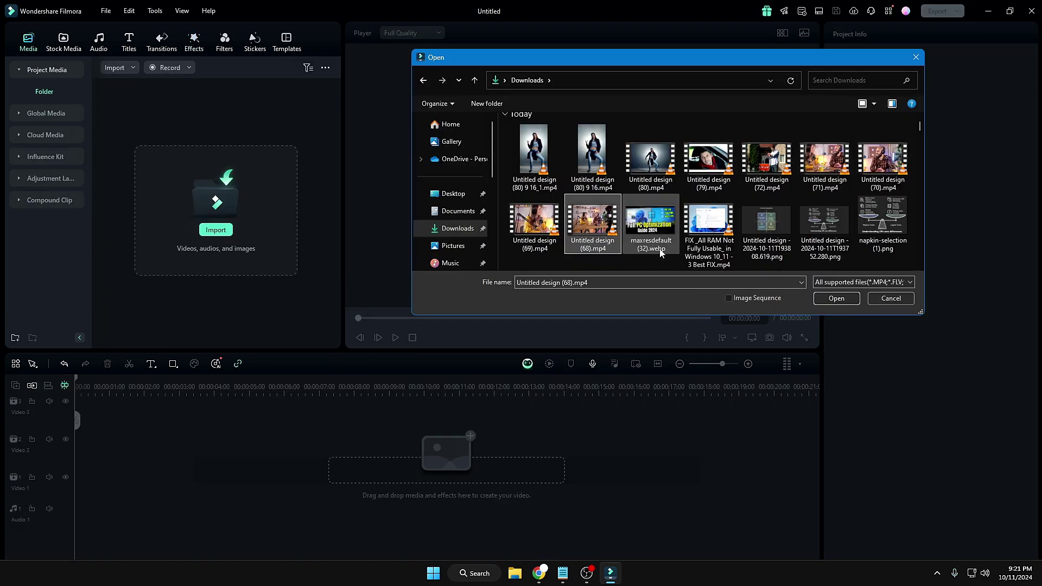
{"action": "left_click", "coordinate": [836, 298]}
{"action": "left_click_drag", "start_coordinate": [215, 152], "coordinate": [81, 451]}
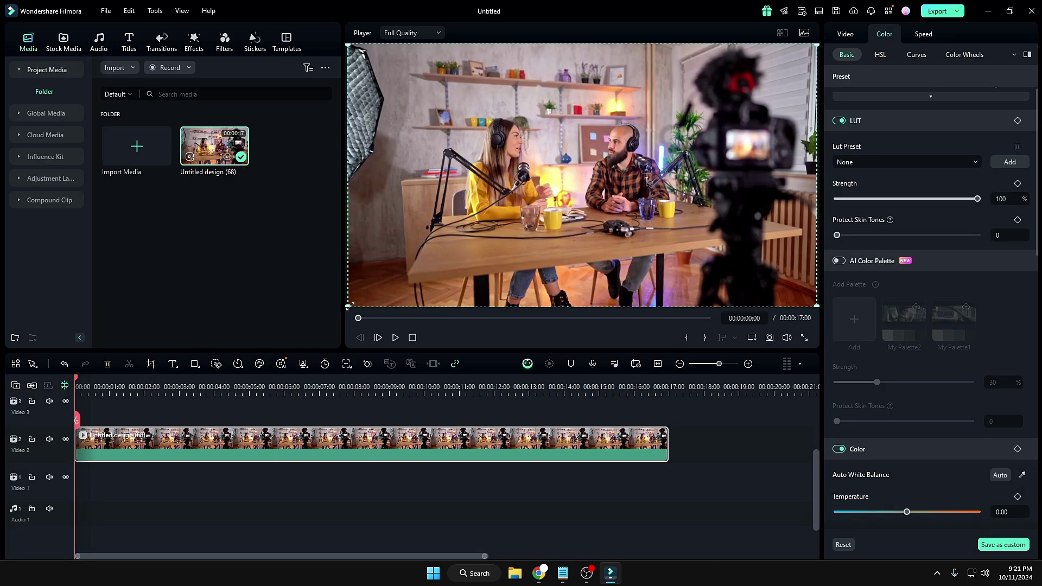
Enlarge the podcast video within the frame and shift it to the right.
{"action": "left_click_drag", "start_coordinate": [350, 306], "coordinate": [268, 374]}
{"action": "left_click_drag", "start_coordinate": [513, 231], "coordinate": [590, 215]}
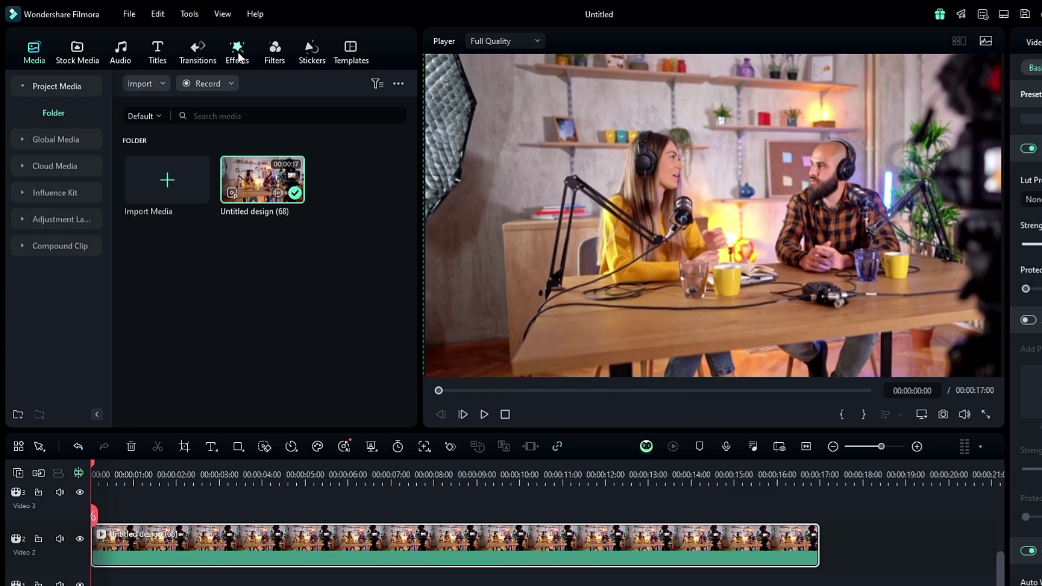
{"action": "left_click", "coordinate": [194, 41]}
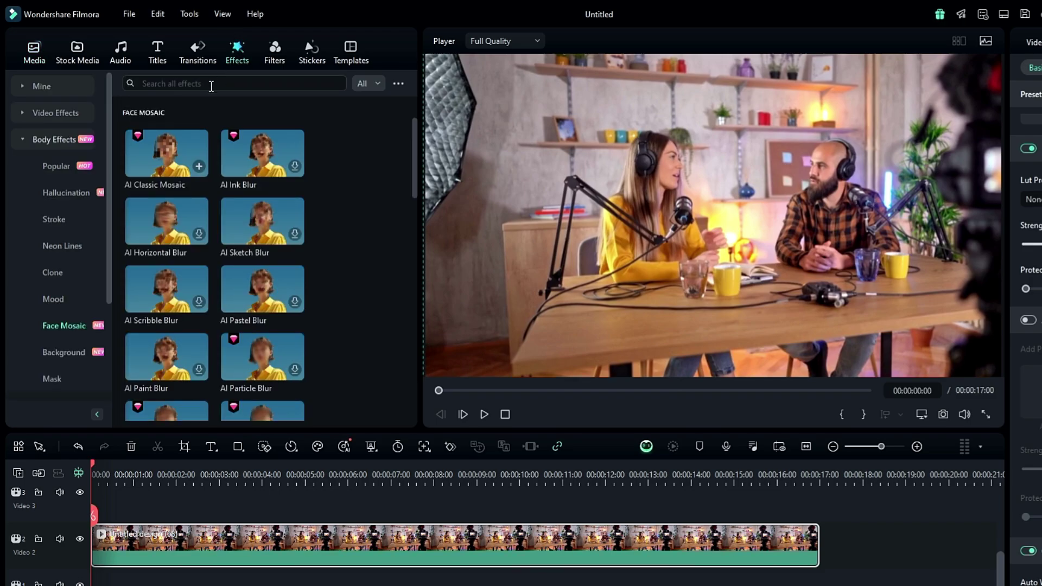
Apply AI Classic Mosaic to the podcast clip and preview the pixelated faces.
{"action": "mouse_move", "coordinate": [159, 164]}
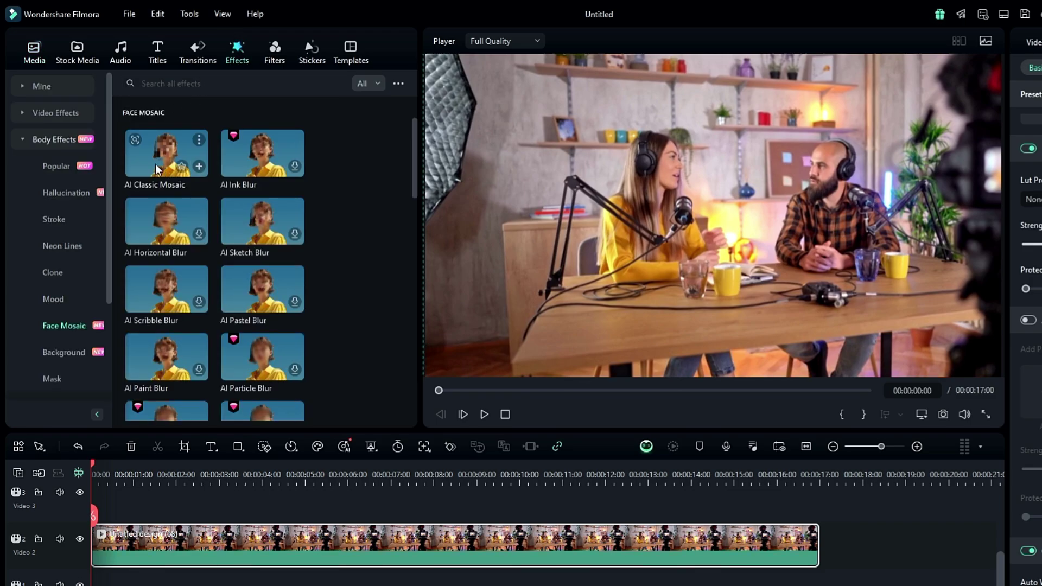
{"action": "left_click_drag", "start_coordinate": [156, 169], "coordinate": [119, 535]}
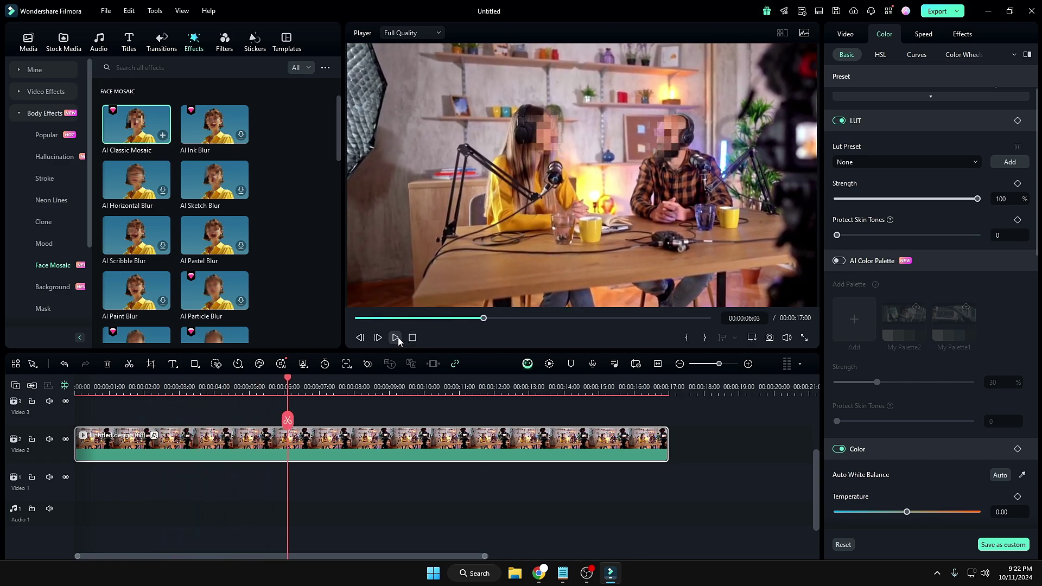
{"action": "left_click", "coordinate": [397, 337]}
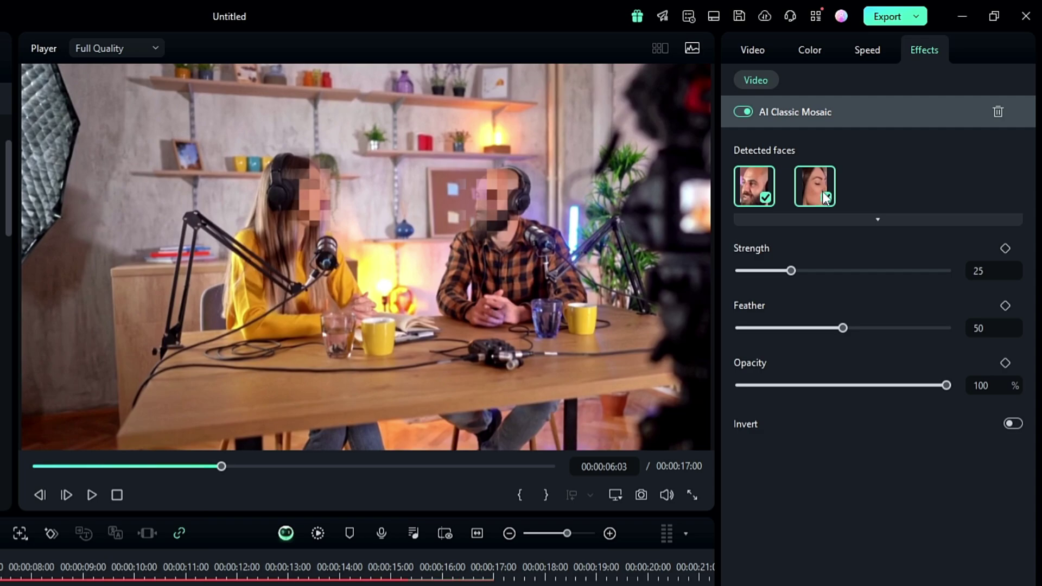
Toggle the mosaic on each detected face, ending with both the woman and man mosaicked.
{"action": "left_click", "coordinate": [826, 197]}
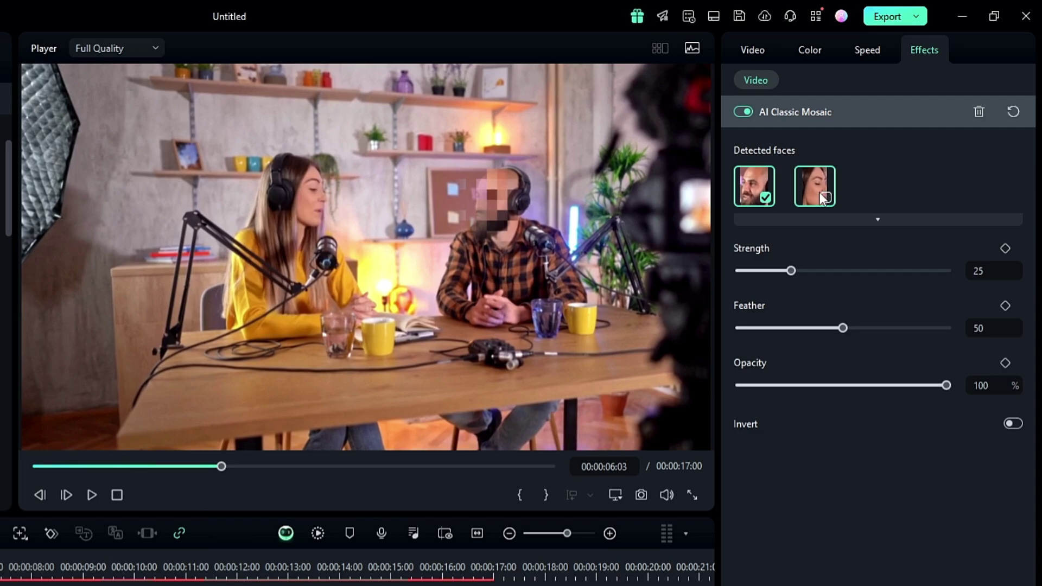
{"action": "left_click", "coordinate": [91, 495]}
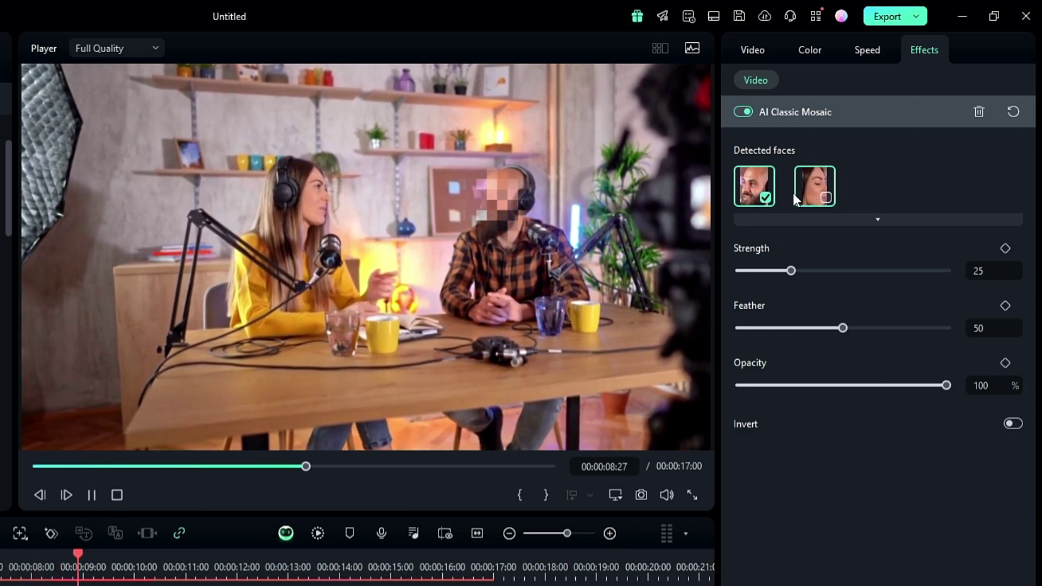
{"action": "left_click", "coordinate": [765, 198]}
{"action": "left_click", "coordinate": [826, 198]}
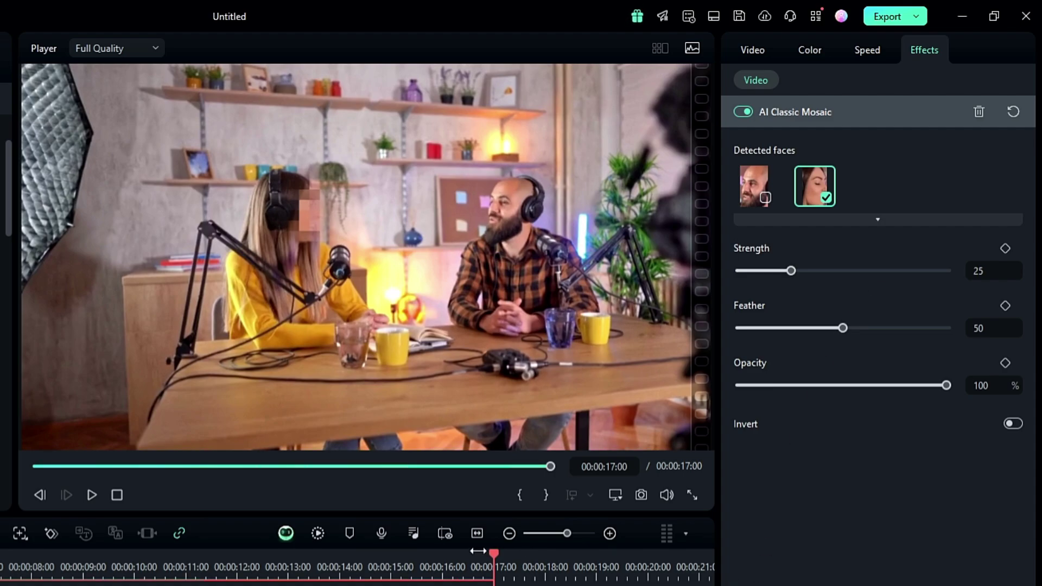
{"action": "left_click", "coordinate": [201, 567]}
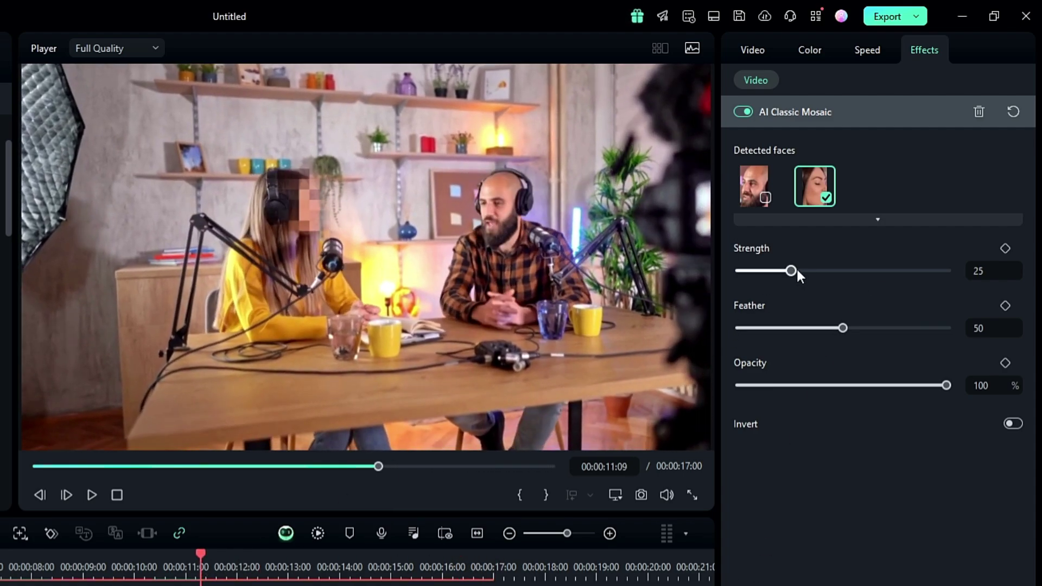
{"action": "left_click", "coordinate": [764, 199]}
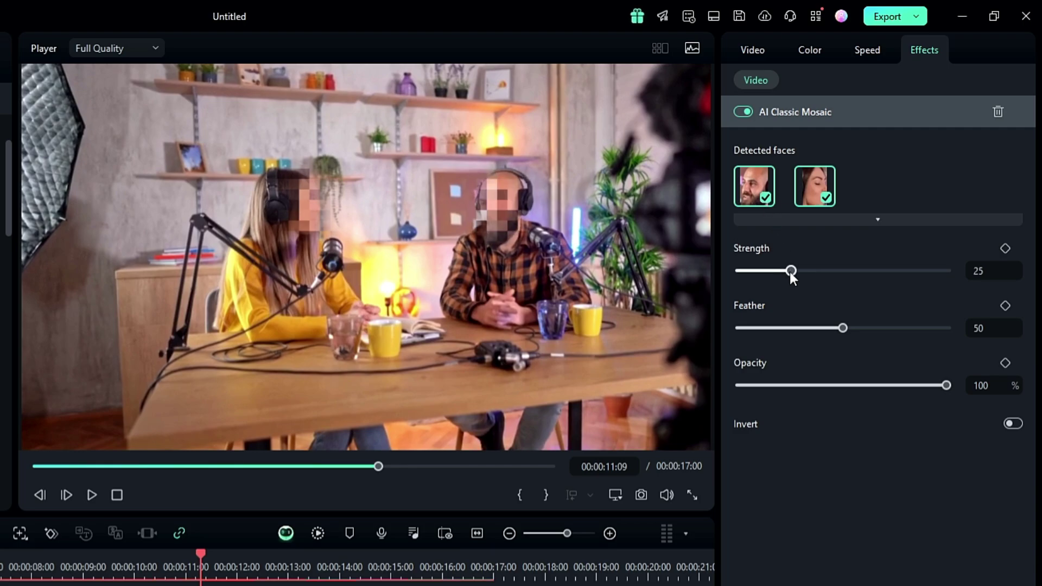
Set mosaic Strength to 24 and Opacity to 59, then play back the fainter result.
{"action": "left_click_drag", "start_coordinate": [793, 272], "coordinate": [790, 272]}
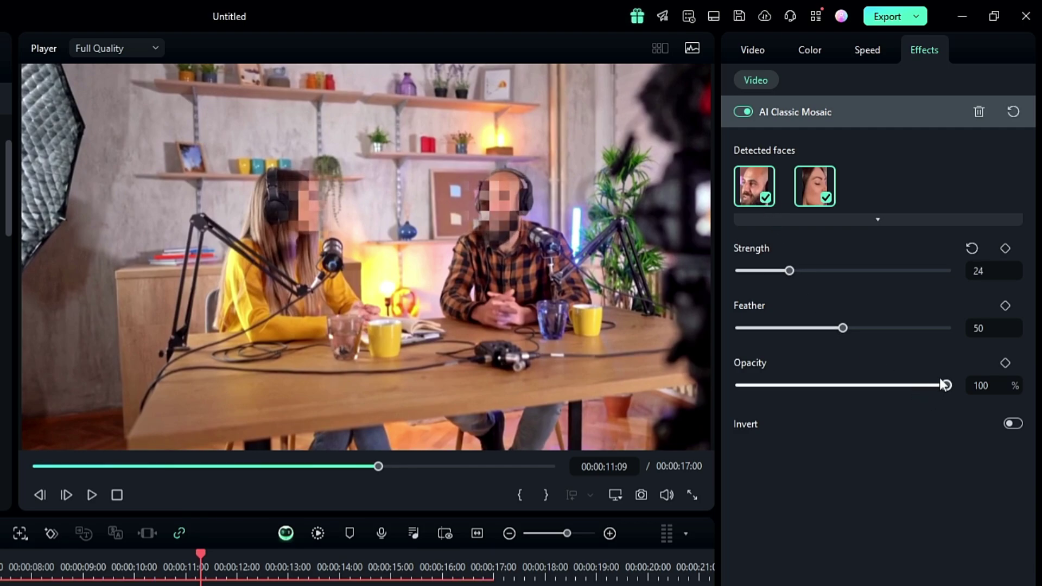
{"action": "left_click_drag", "start_coordinate": [946, 385], "coordinate": [863, 386]}
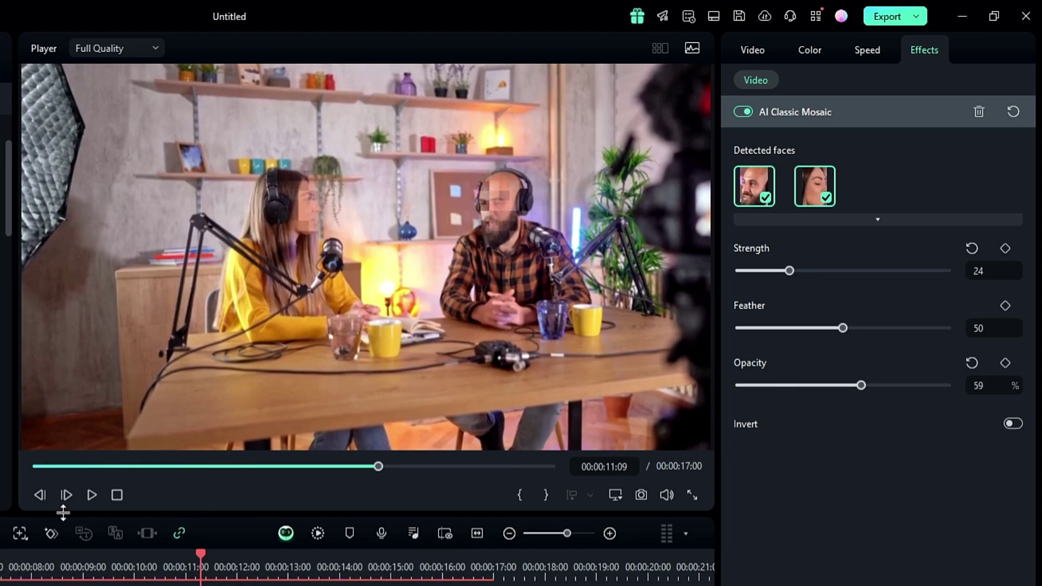
{"action": "left_click", "coordinate": [90, 495]}
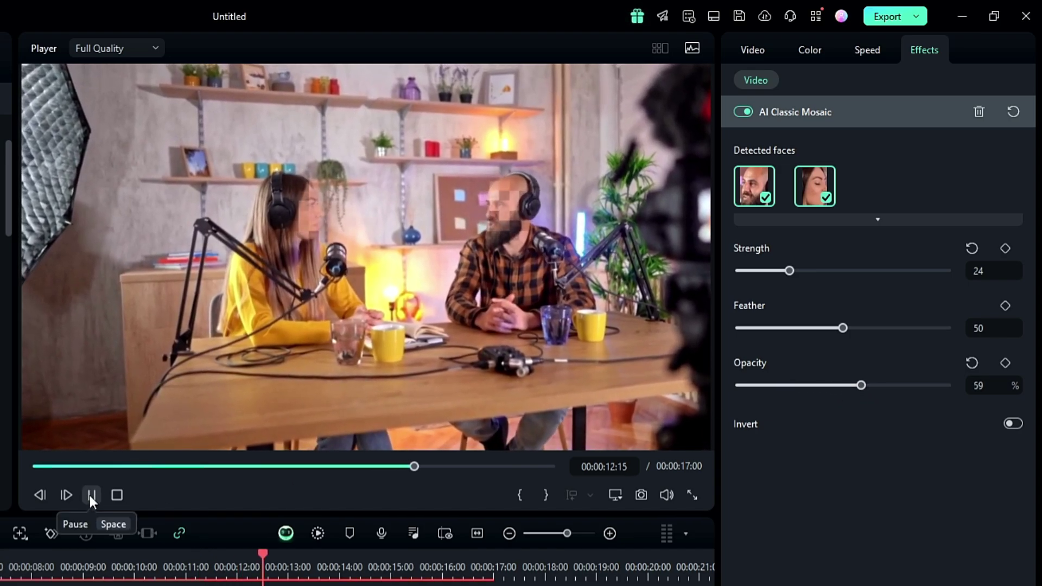
{"action": "left_click", "coordinate": [90, 496]}
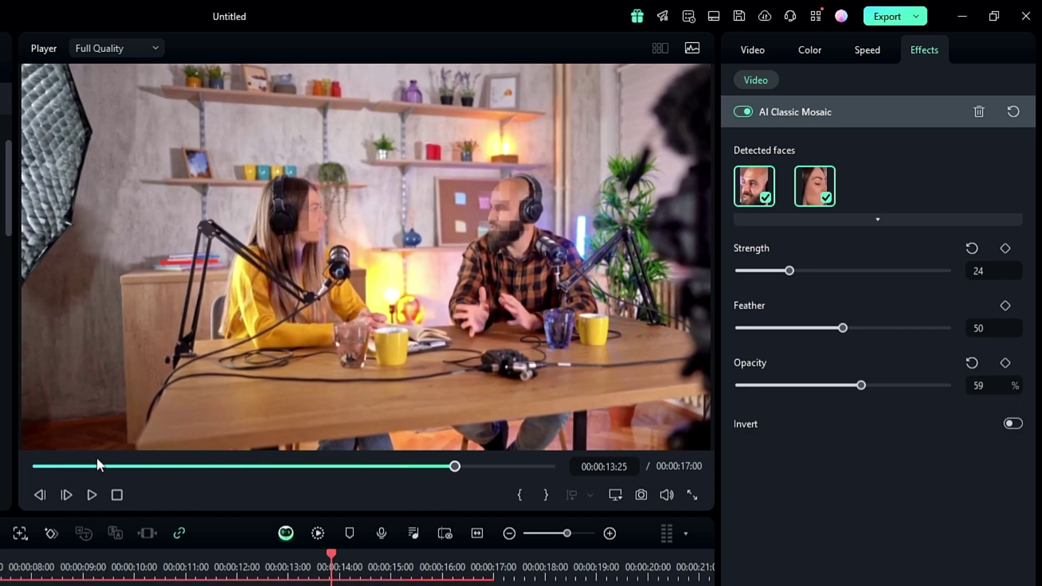